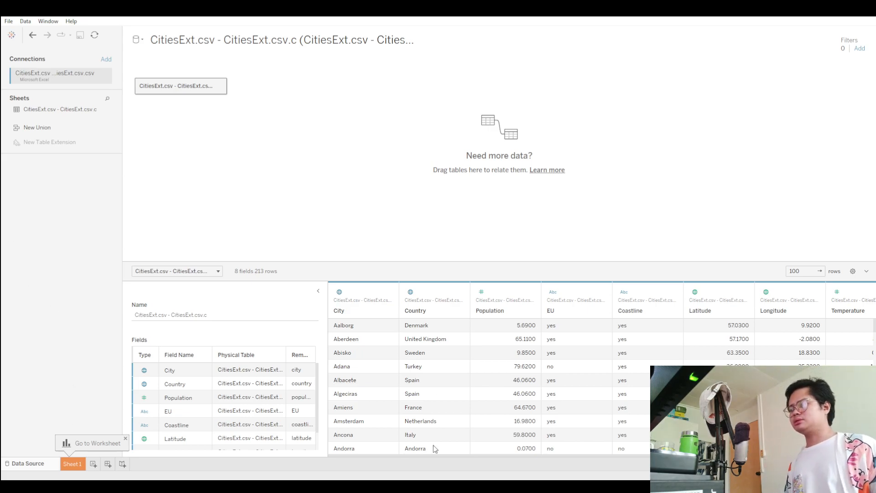
Examine the CitiesExt data preview rows and the field list with its data types.
scroll(396, 422, "down", 2)
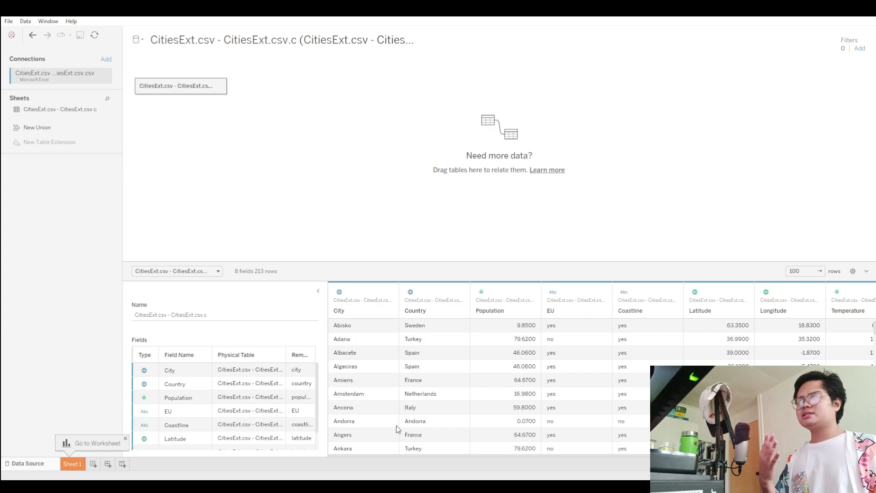
scroll(385, 413, "down", 2)
scroll(386, 413, "up", 3)
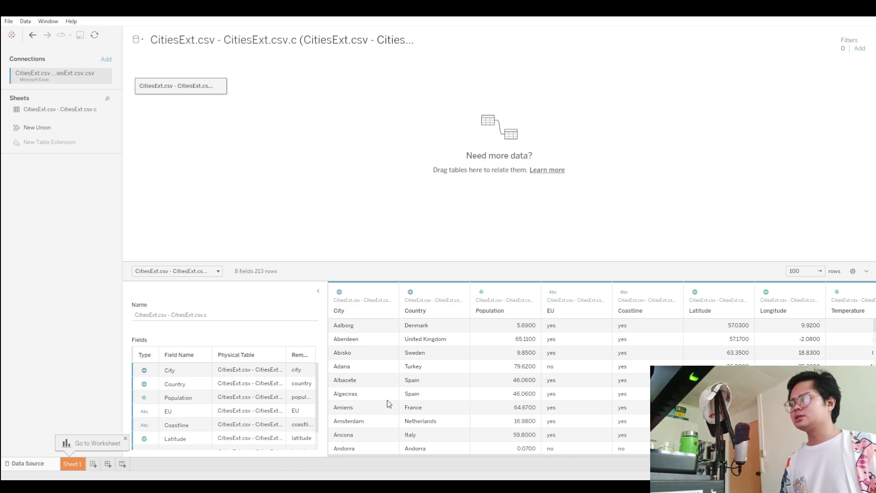
scroll(433, 399, "down", 2)
scroll(434, 397, "up", 2)
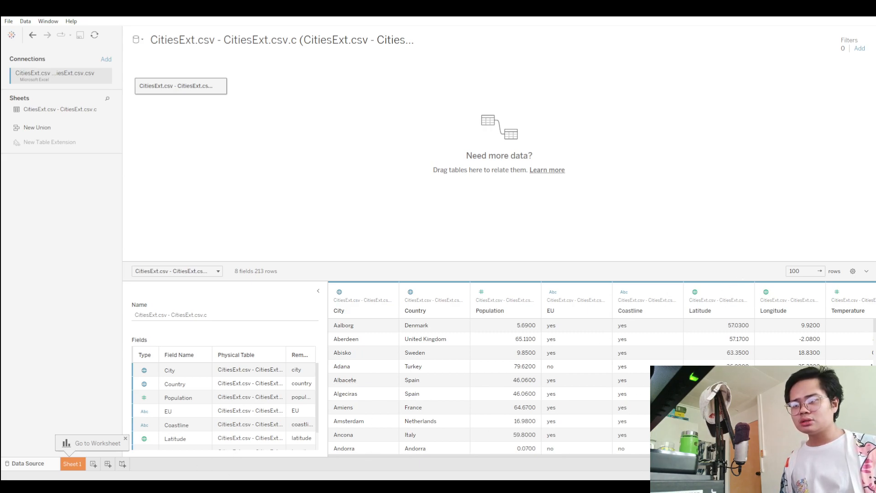
left_click_drag(708, 456, 584, 456)
scroll(281, 407, "down", 1)
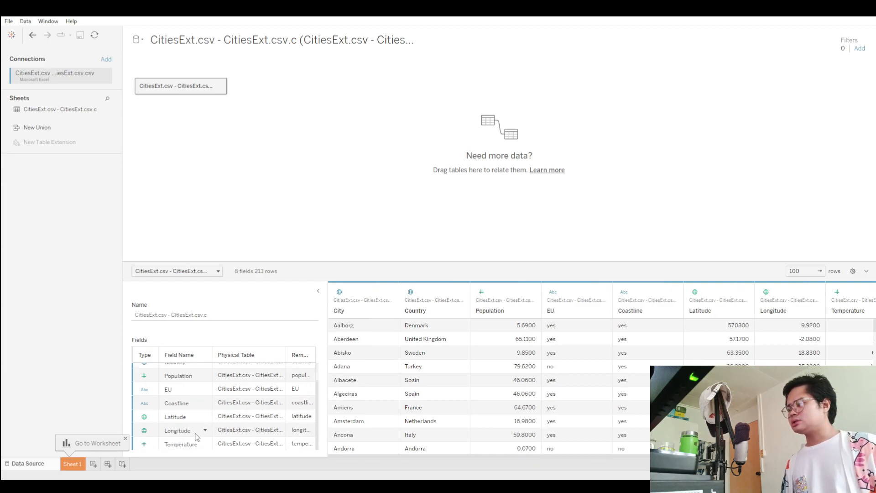
scroll(169, 413, "up", 1)
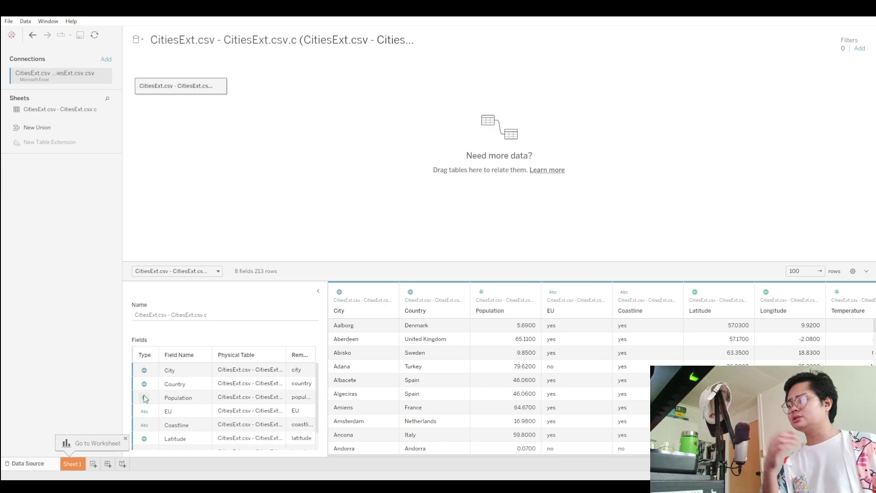
scroll(144, 397, "down", 1)
scroll(163, 413, "up", 1)
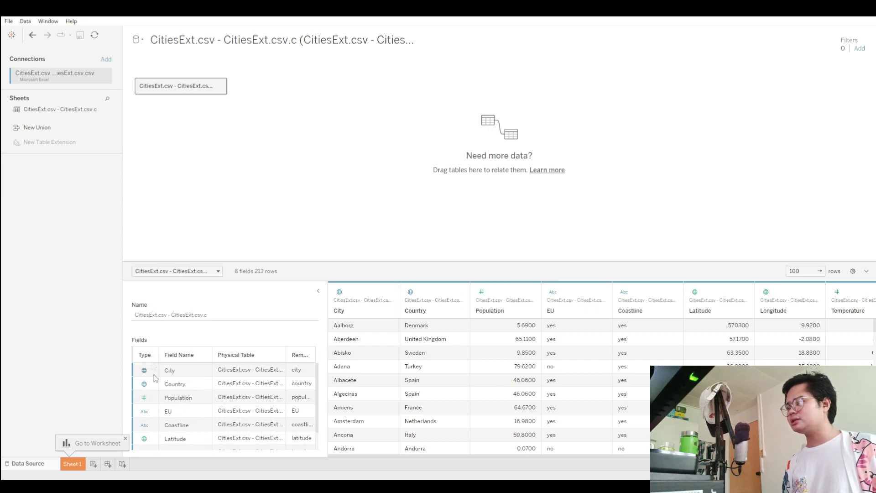
scroll(148, 406, "down", 1)
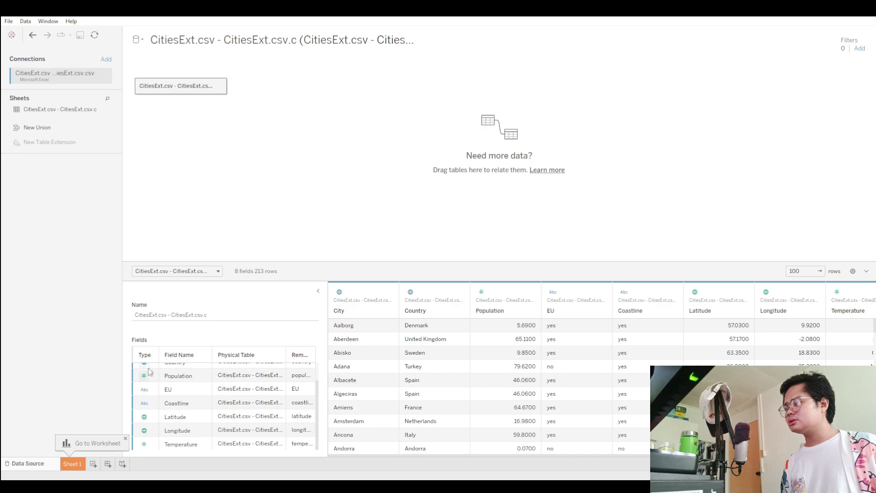
scroll(149, 387, "up", 1)
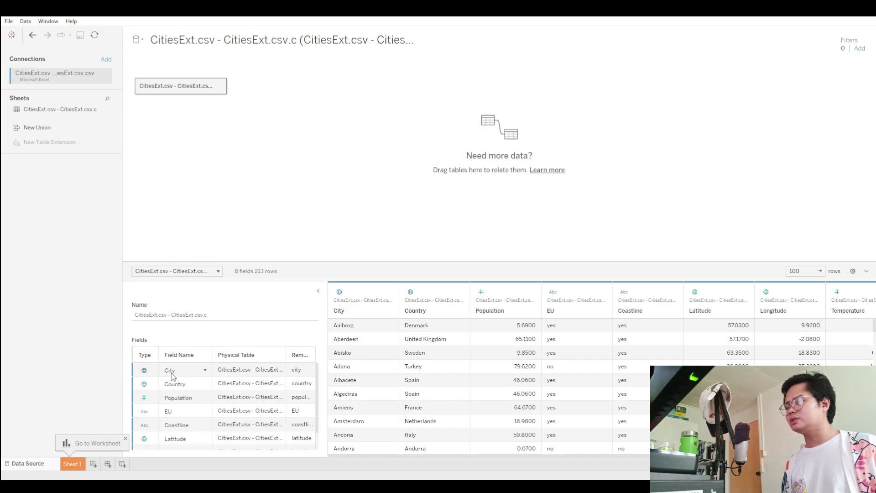
Open the Sheet 1 worksheet.
left_click(73, 464)
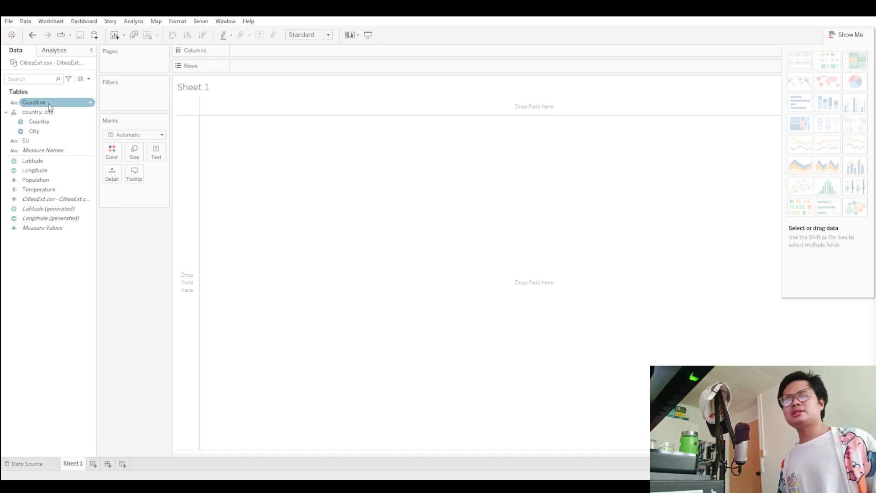
left_click_drag(49, 103, 267, 57)
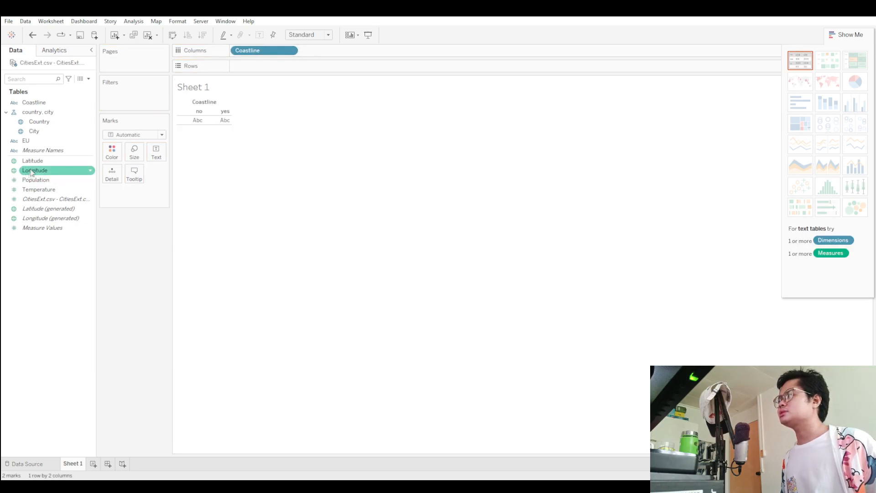
left_click_drag(41, 161, 335, 67)
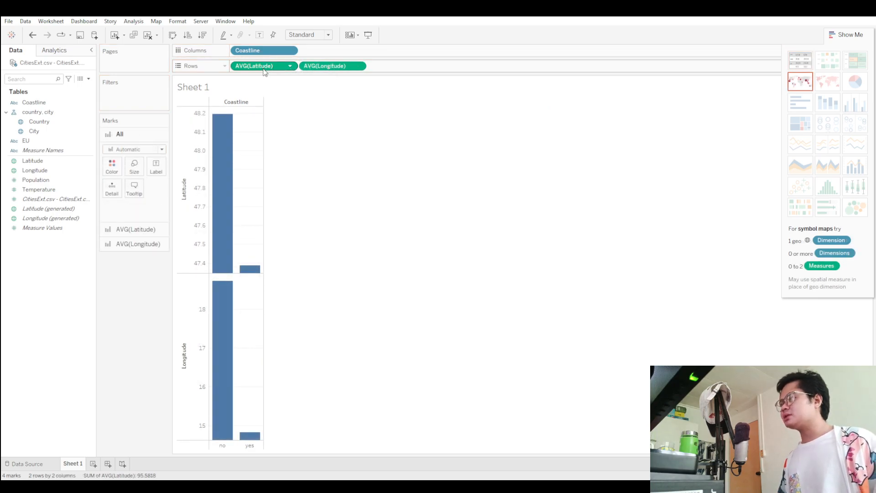
key("ctrl+z")
key("ctrl+z")
key("ctrl+z")
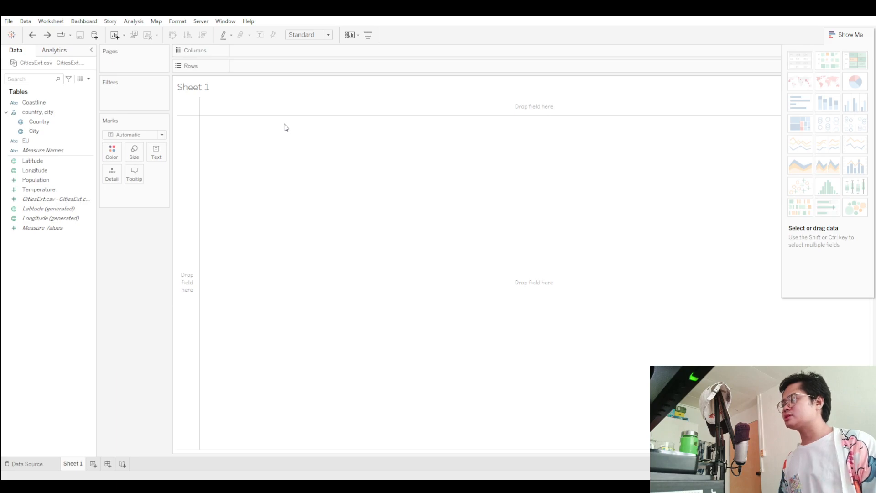
left_click(40, 180)
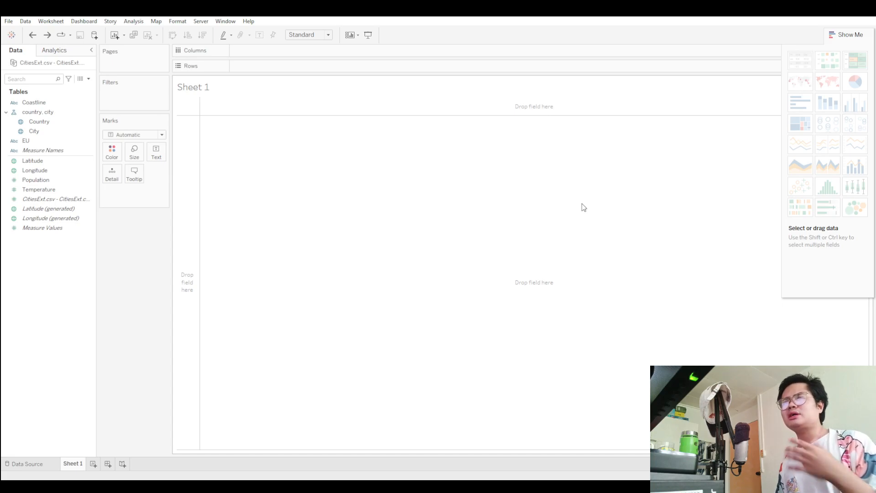
left_click(842, 37)
left_click(842, 37)
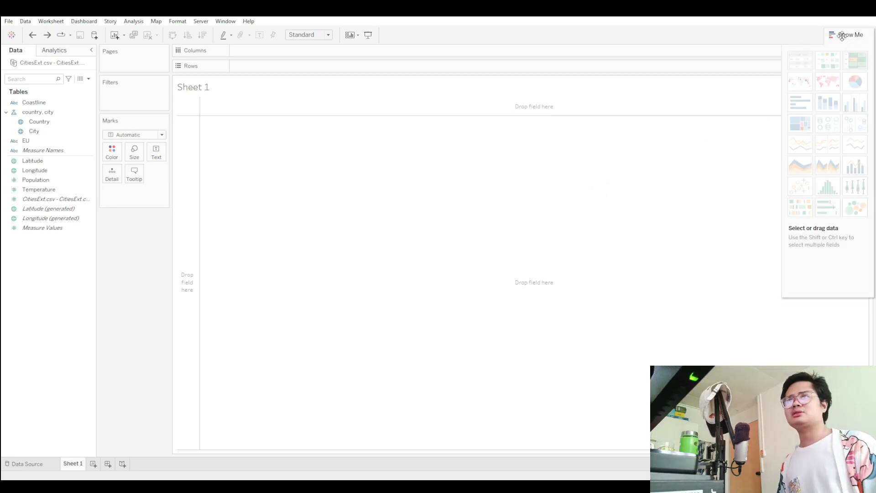
mouse_move(799, 89)
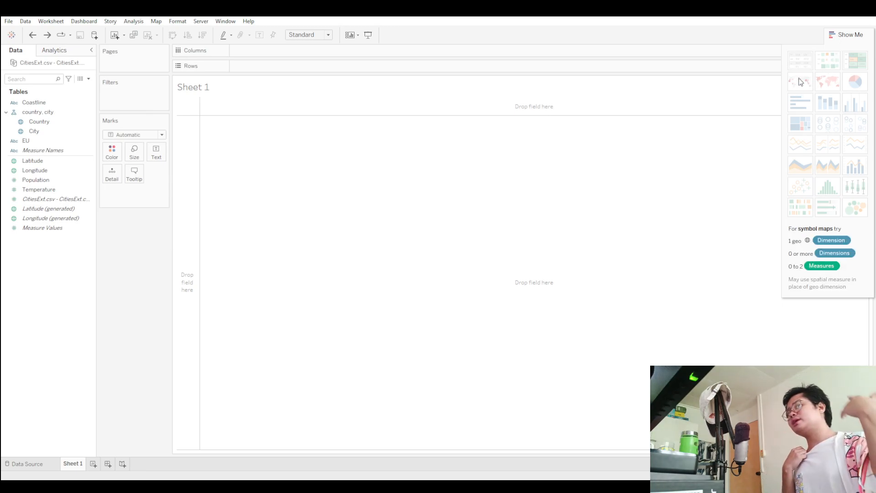
mouse_move(857, 99)
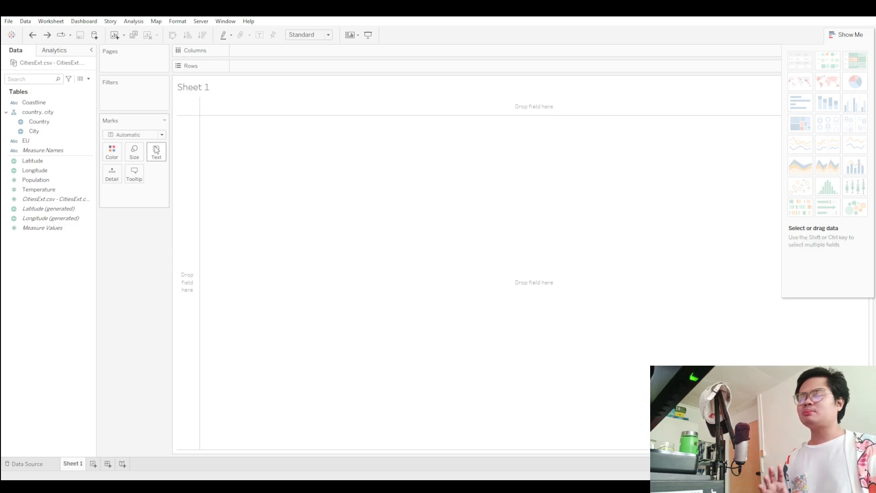
Build a bar chart with Coastline on Columns and the sum of Temperature on Rows.
left_click_drag(49, 105, 262, 57)
left_click(54, 200)
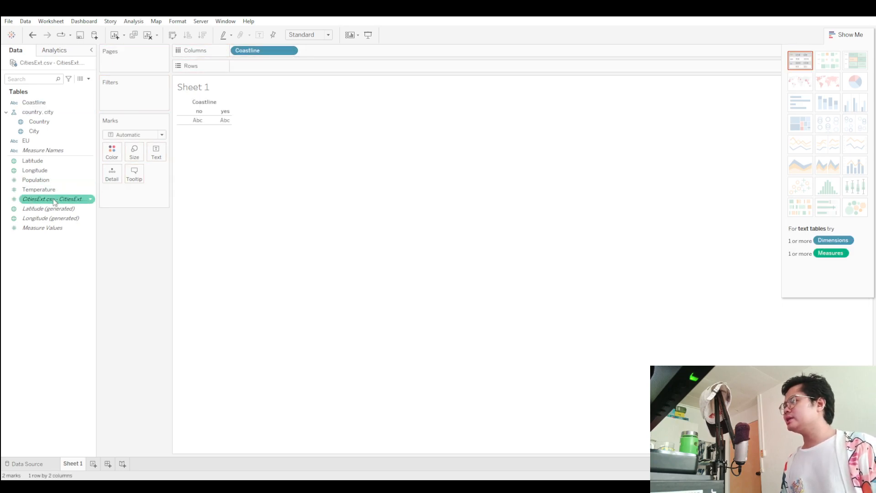
left_click_drag(49, 194, 258, 68)
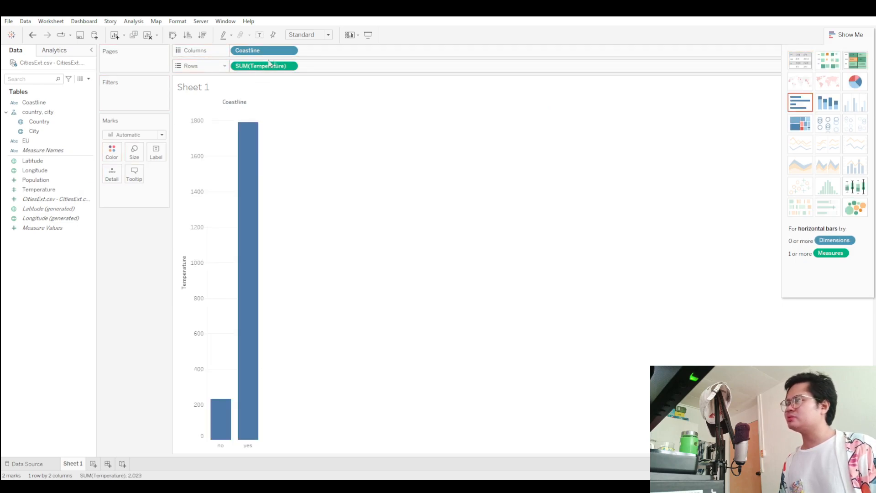
mouse_move(245, 191)
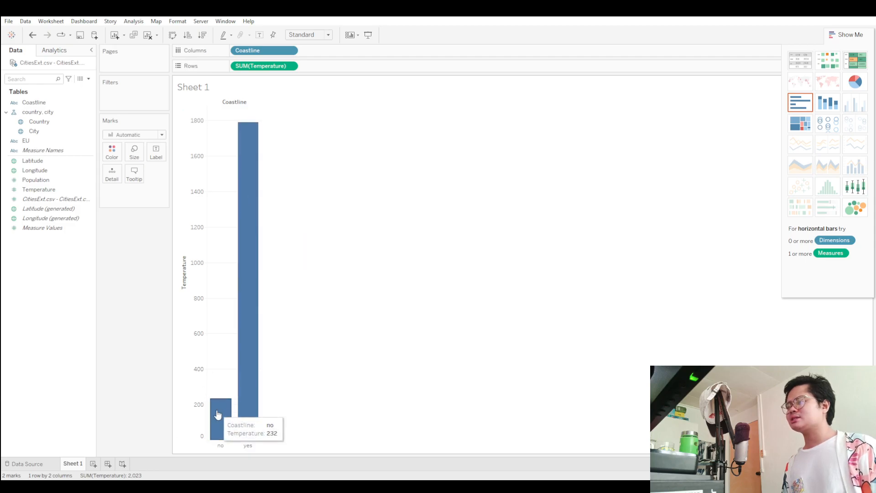
Check the Coastline values in the data source preview and return to Sheet 1.
left_click(45, 463)
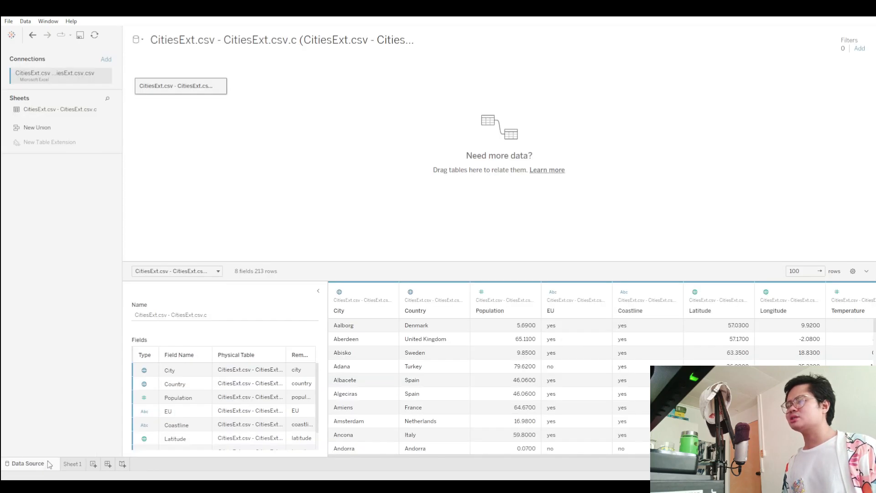
scroll(644, 356, "down", 6)
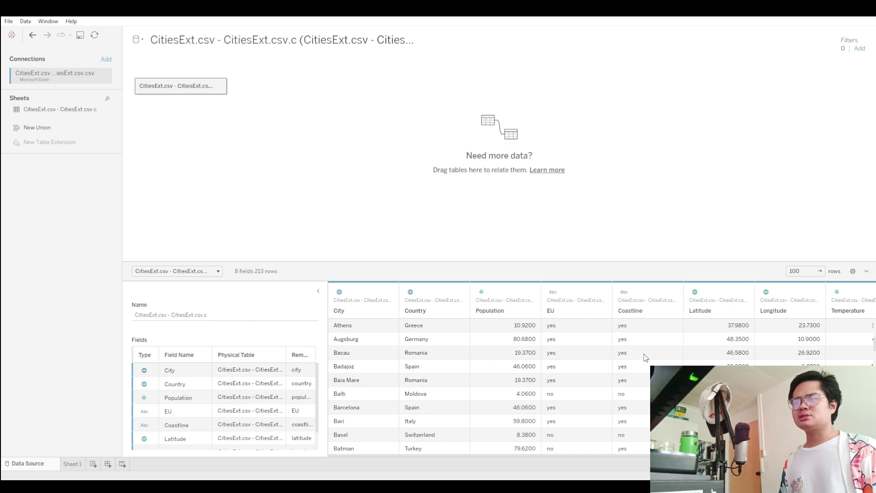
scroll(631, 421, "up", 6)
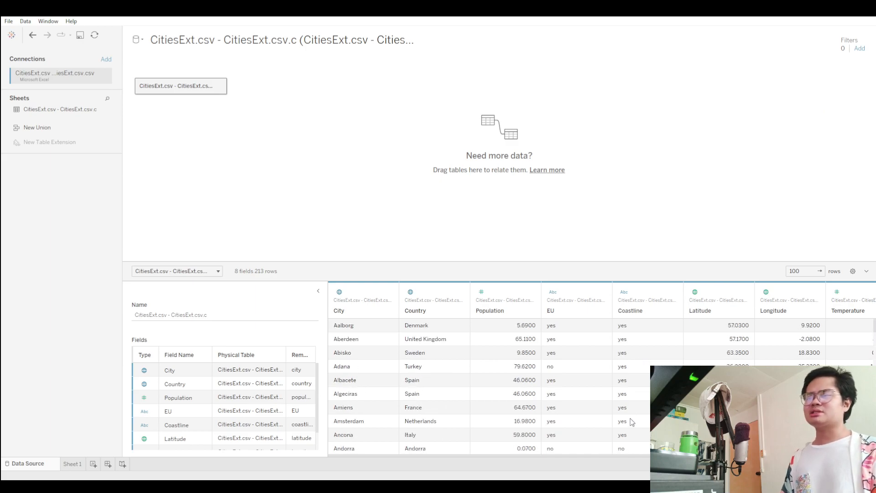
scroll(632, 411, "down", 12)
scroll(645, 404, "up", 9)
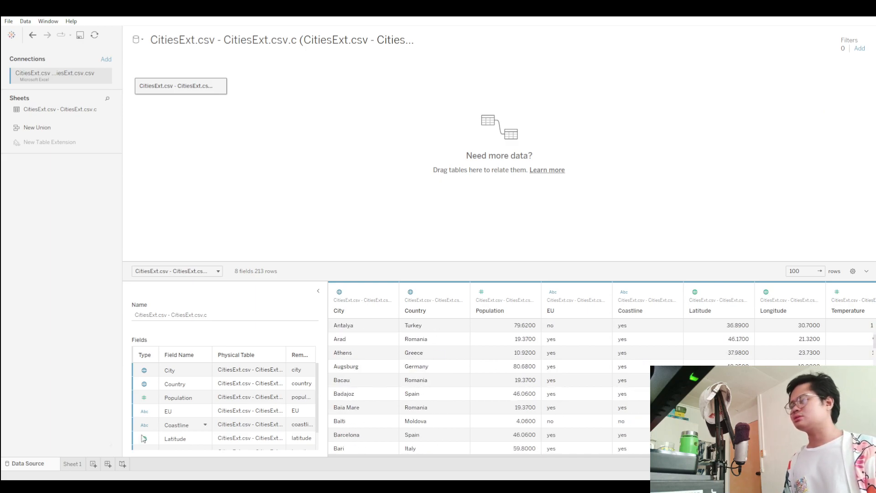
left_click(72, 463)
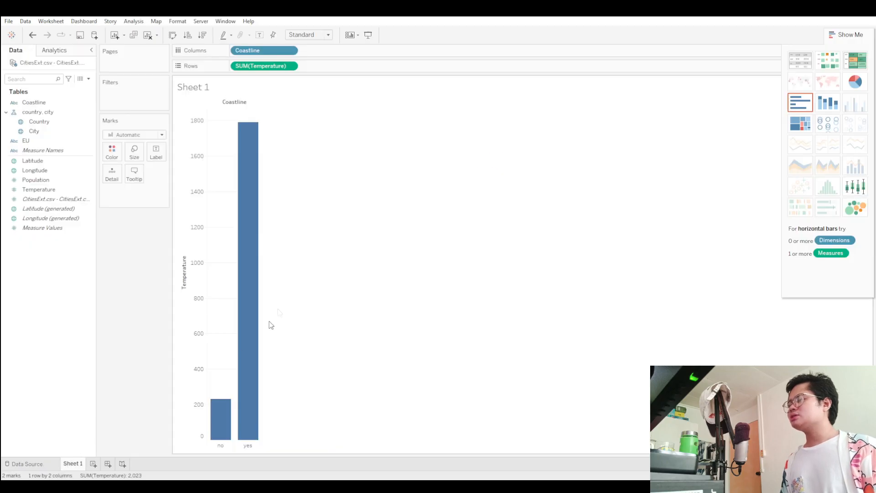
Convert the Temperature by Coastline chart to stacked bars.
mouse_move(255, 260)
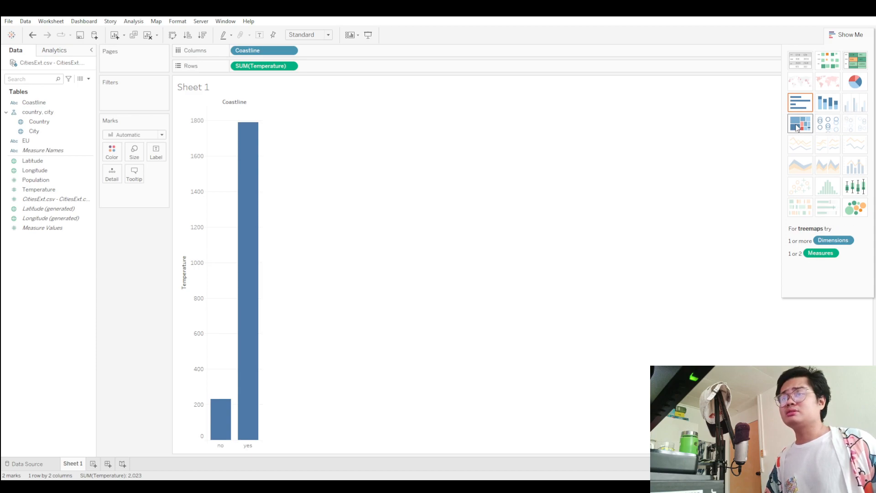
left_click(829, 103)
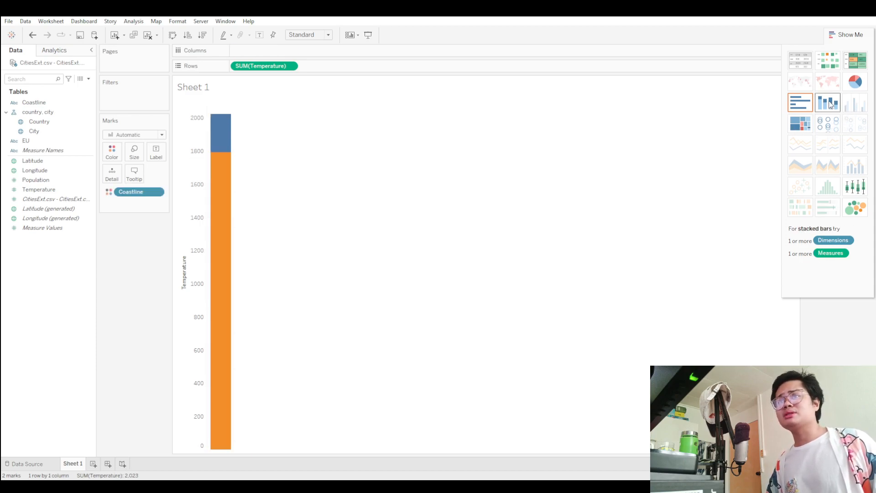
mouse_move(228, 143)
mouse_move(230, 180)
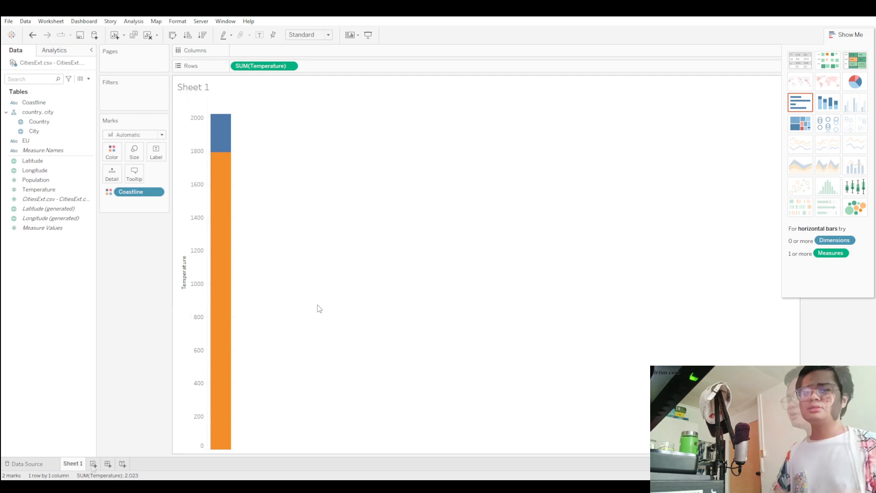
Add a new worksheet and place the Country field on Columns.
left_click(93, 464)
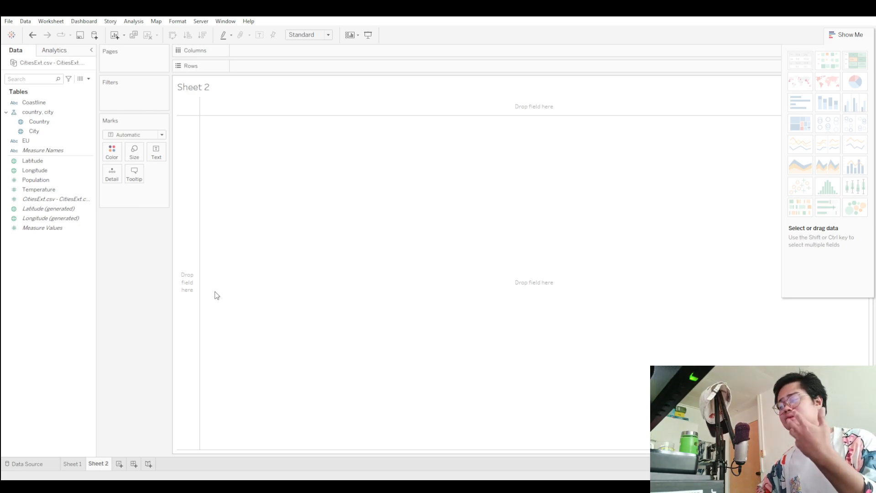
left_click(54, 122)
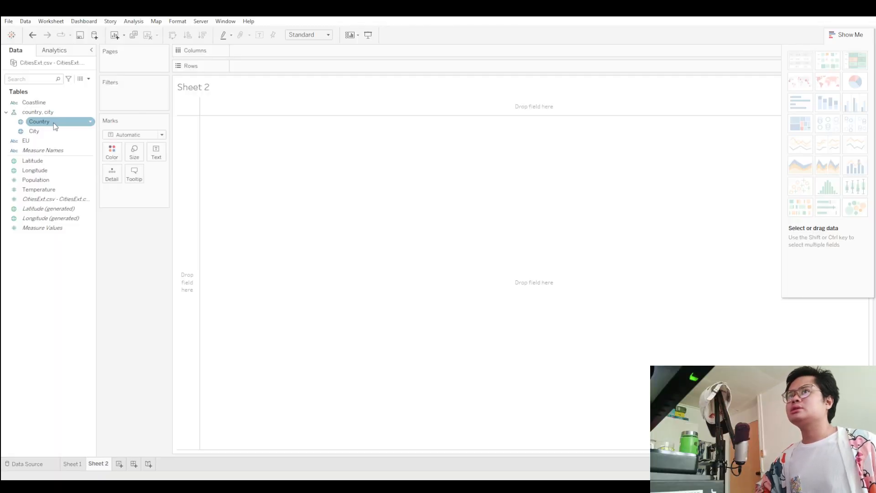
mouse_move(803, 89)
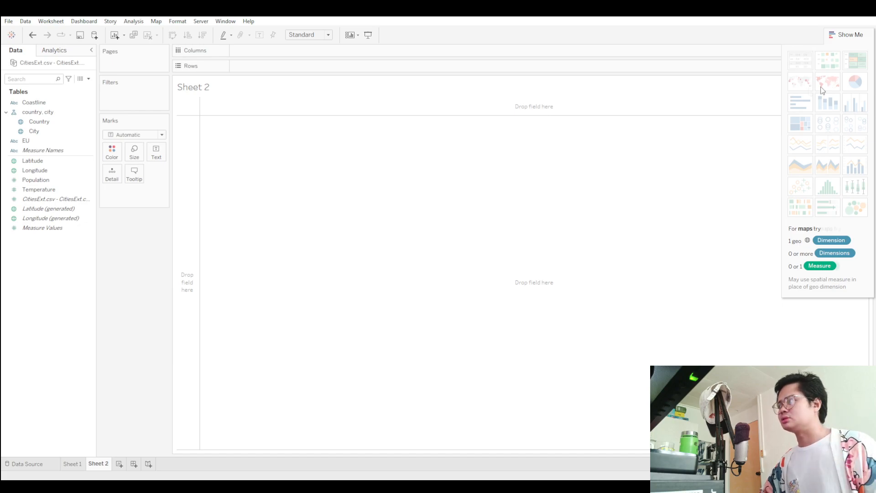
left_click_drag(39, 121, 281, 54)
left_click_drag(57, 123, 255, 51)
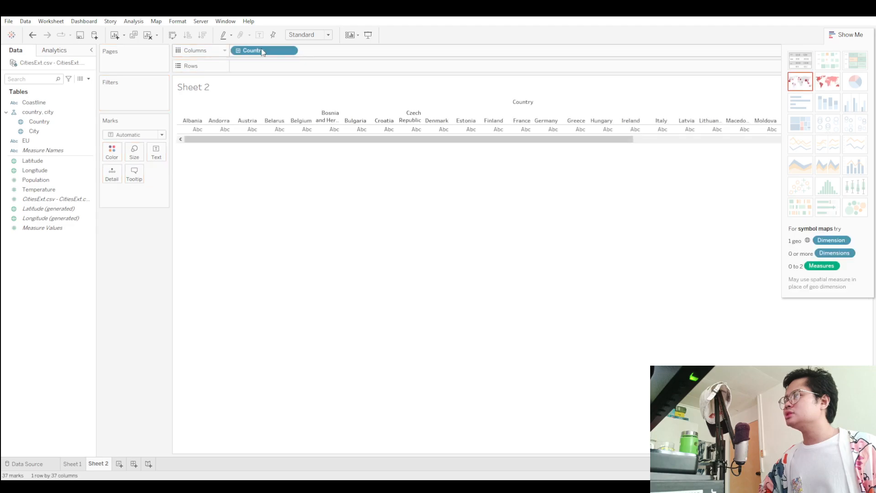
Show the countries as a filled map and switch it to a symbol map.
left_click(827, 85)
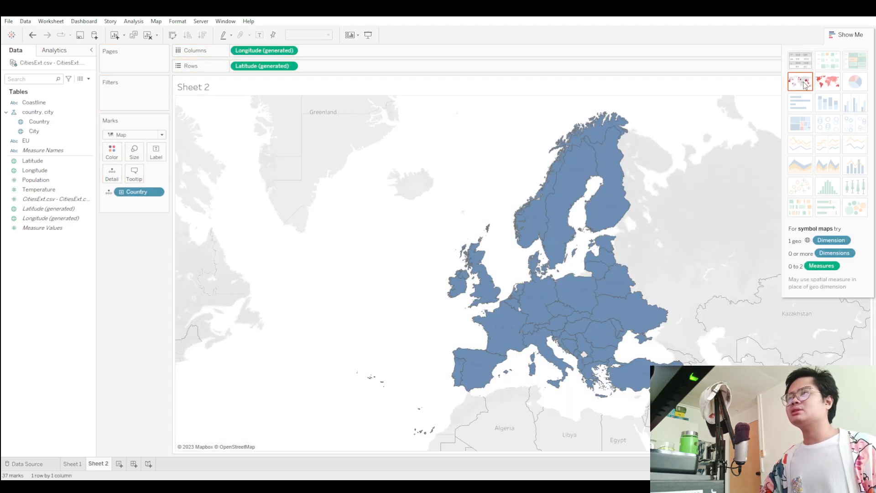
left_click(800, 83)
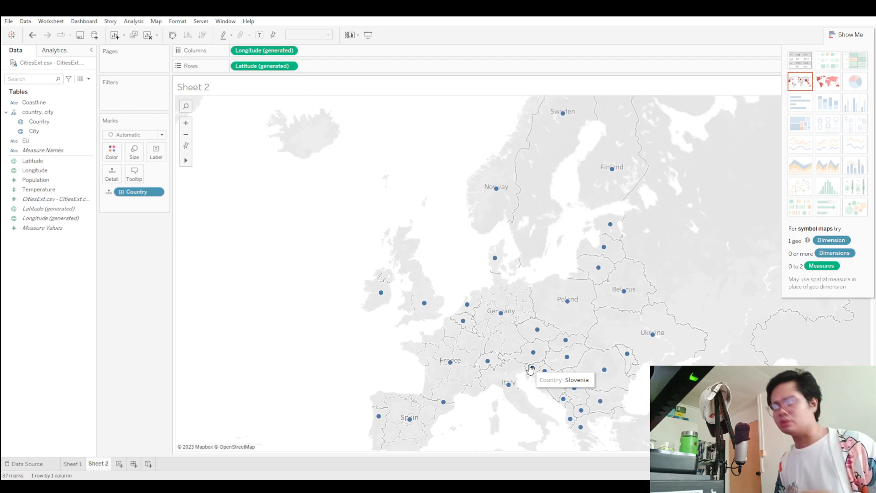
Adjust the symbol map's zoom around Europe and pin the map at that view.
scroll(244, 174, "up", 3)
scroll(322, 195, "down", 3)
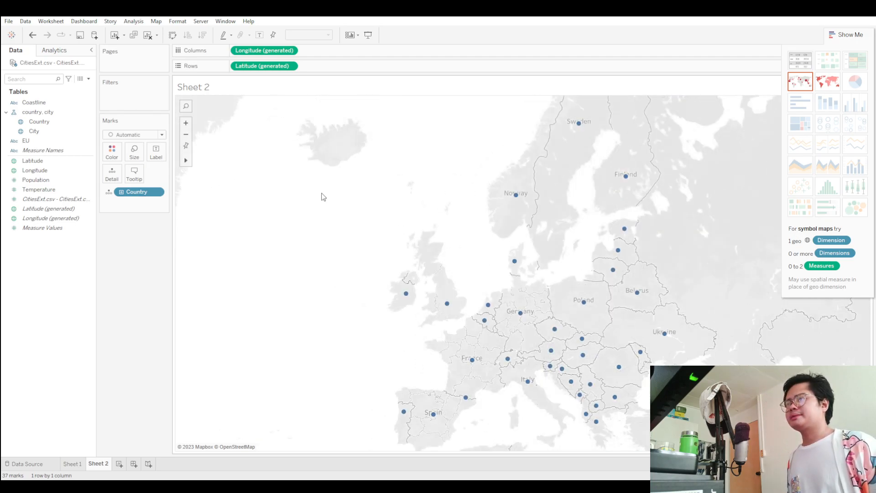
left_click(186, 146)
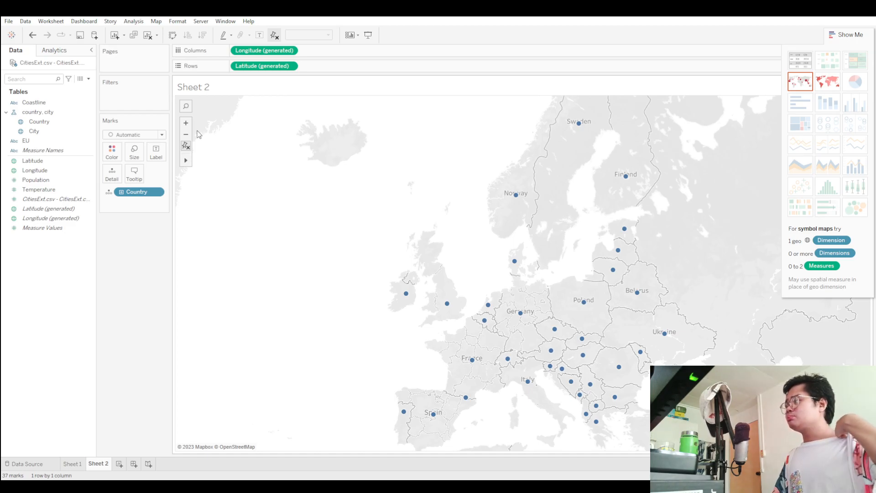
Add the Temperature measure to the country map and display it as a filled map.
left_click_drag(39, 189, 366, 68)
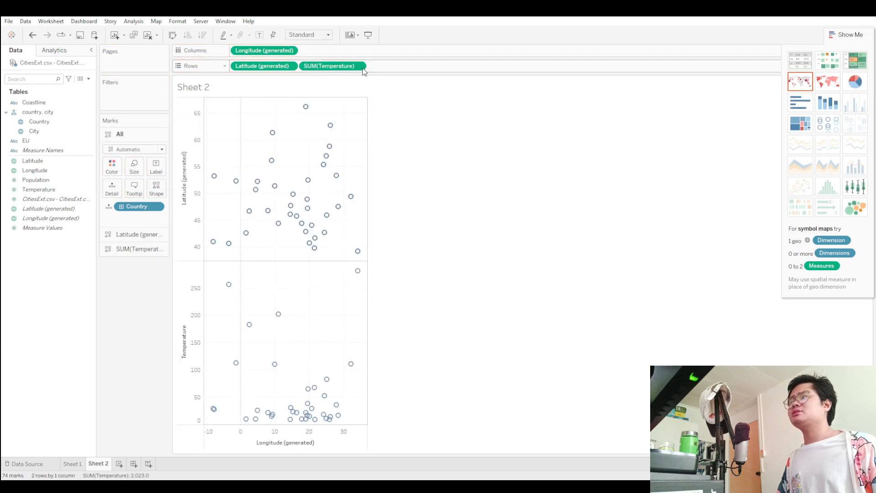
left_click(827, 82)
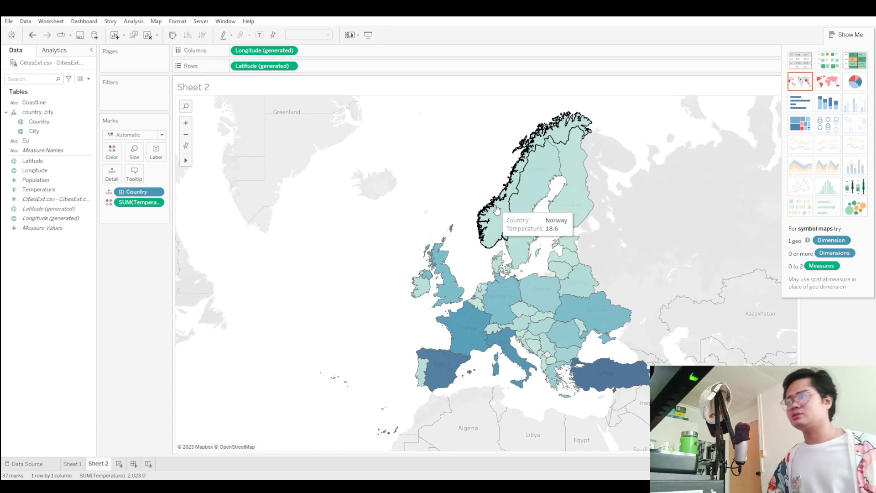
Add a new worksheet with the City and Population fields and display them as a symbol map.
key("ctrl+m")
double_click(34, 131)
left_click_drag(47, 182, 367, 66)
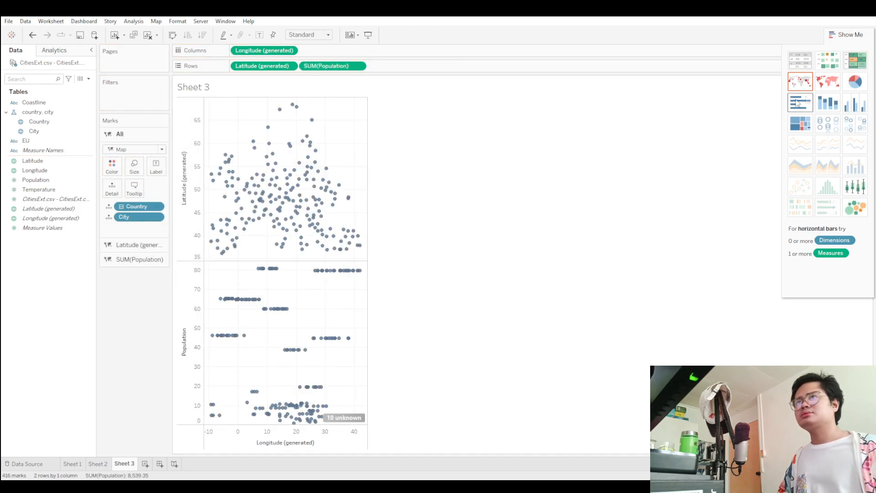
left_click(833, 106)
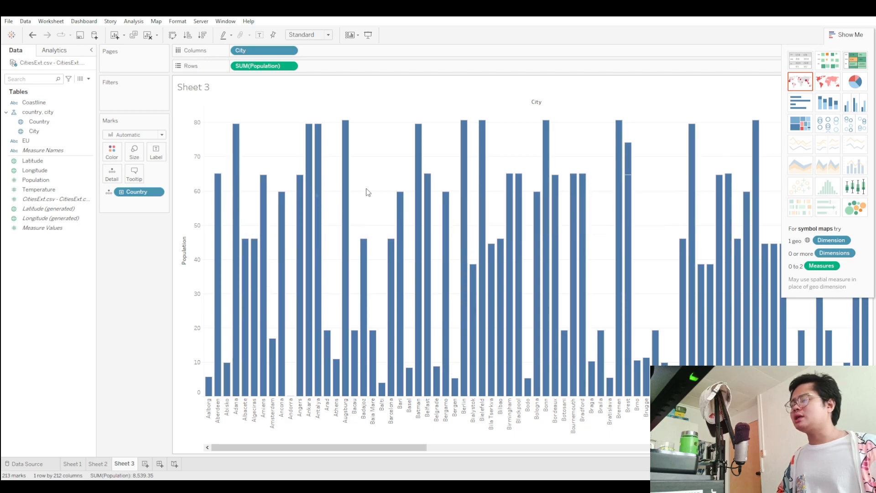
left_click(832, 85)
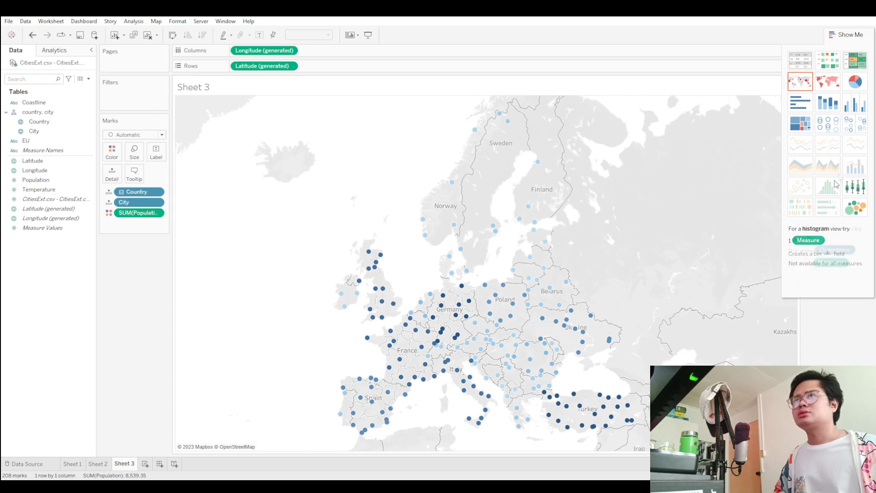
Try other chart types for city population, including packed bubbles, side-by-side bars and a treemap, and return to the symbol map.
left_click(856, 209)
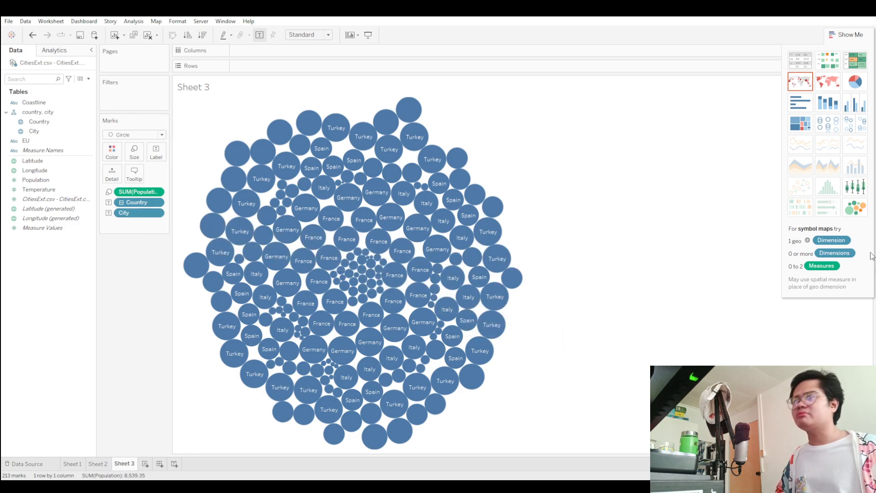
left_click(855, 107)
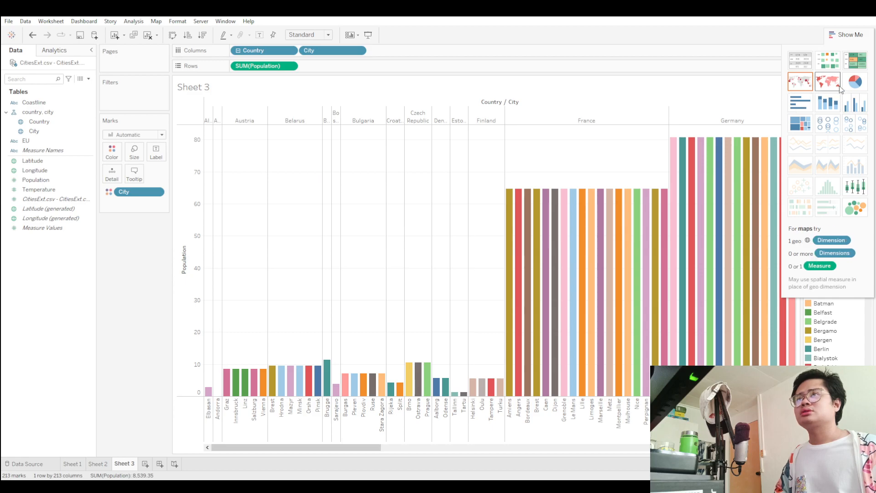
left_click(855, 81)
left_click(807, 120)
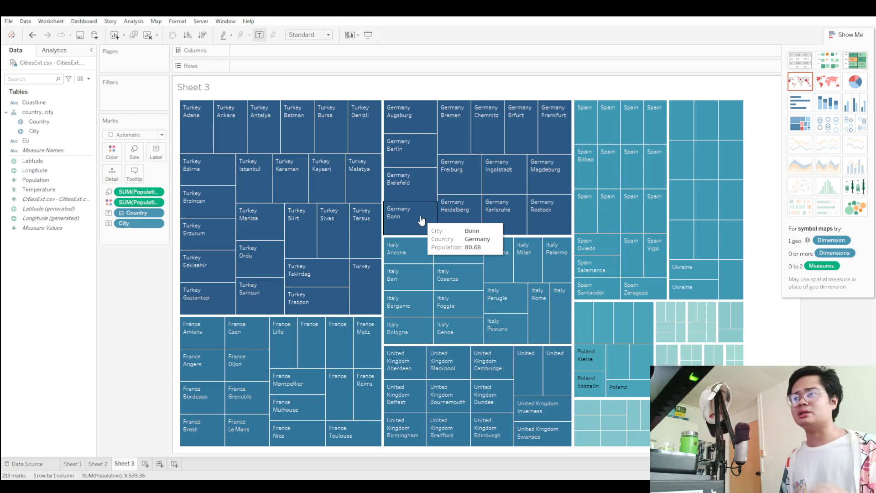
left_click(855, 103)
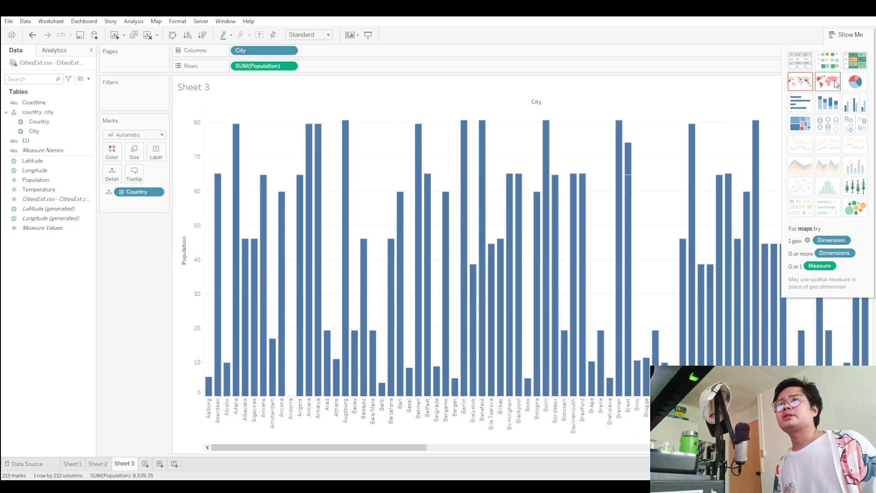
left_click(799, 81)
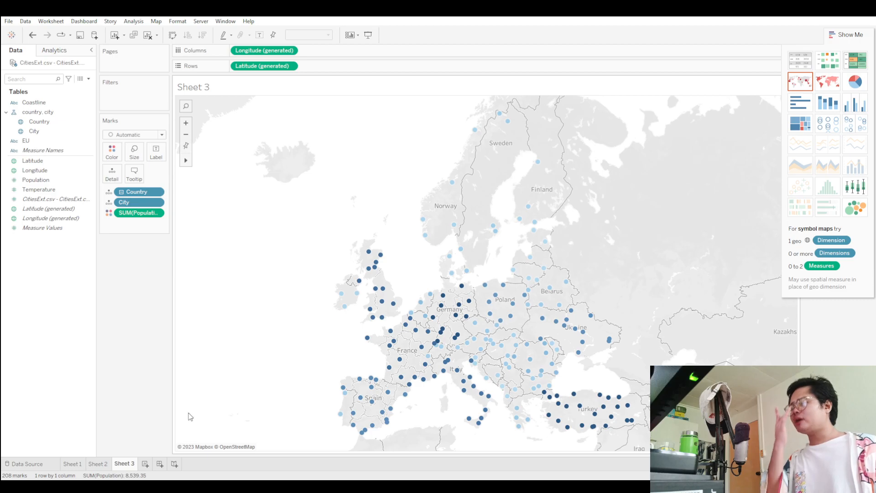
Add a new dashboard and rename the Sheet 1 worksheet as Coastline and Temp.
left_click(159, 464)
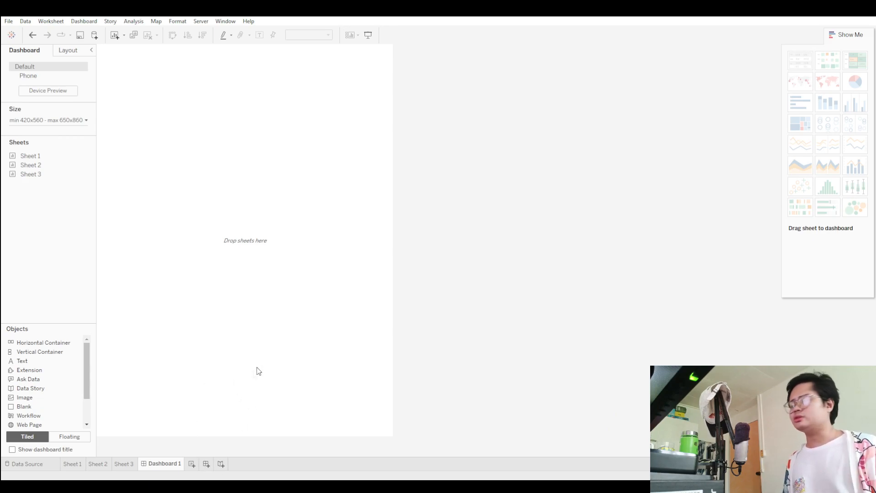
left_click(76, 466)
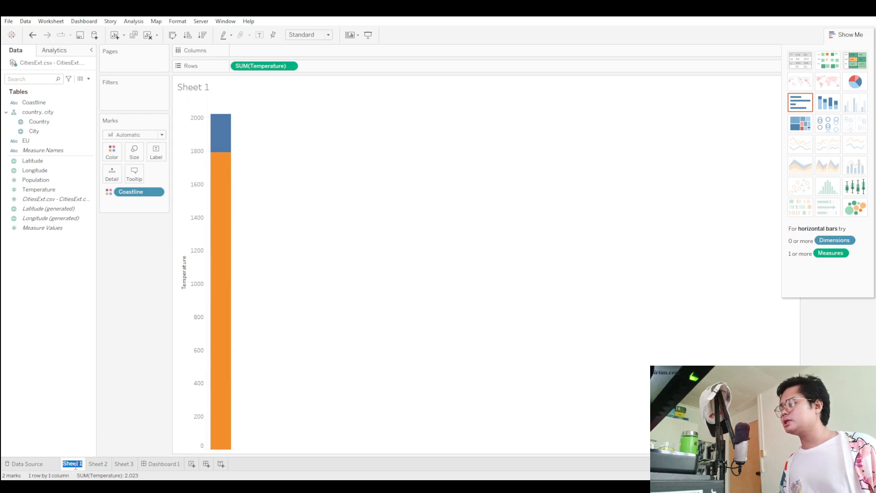
type("Coas")
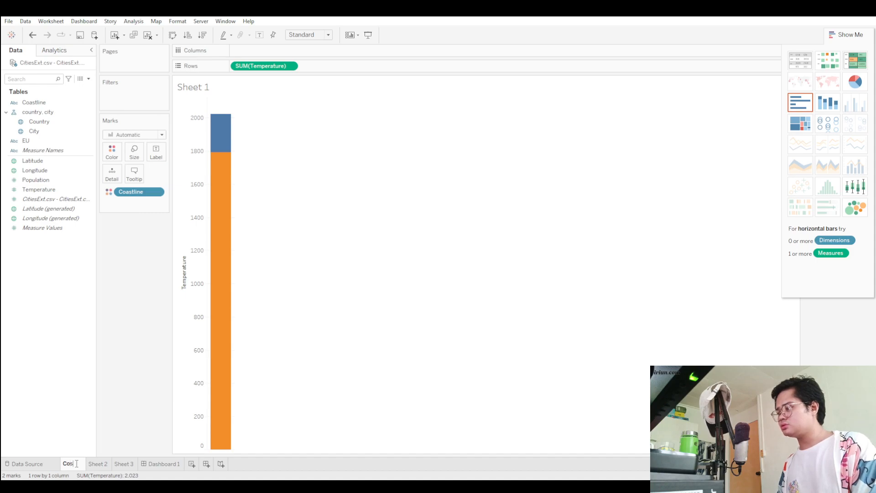
type("tline")
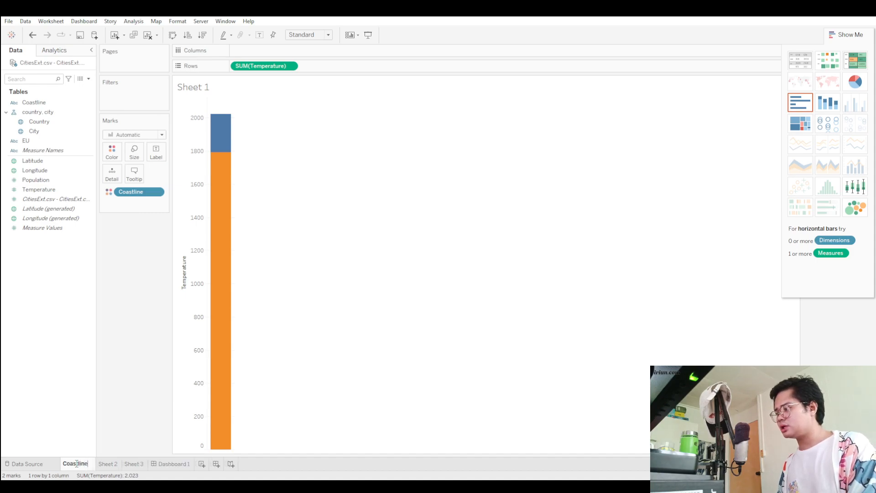
type(" and Temp")
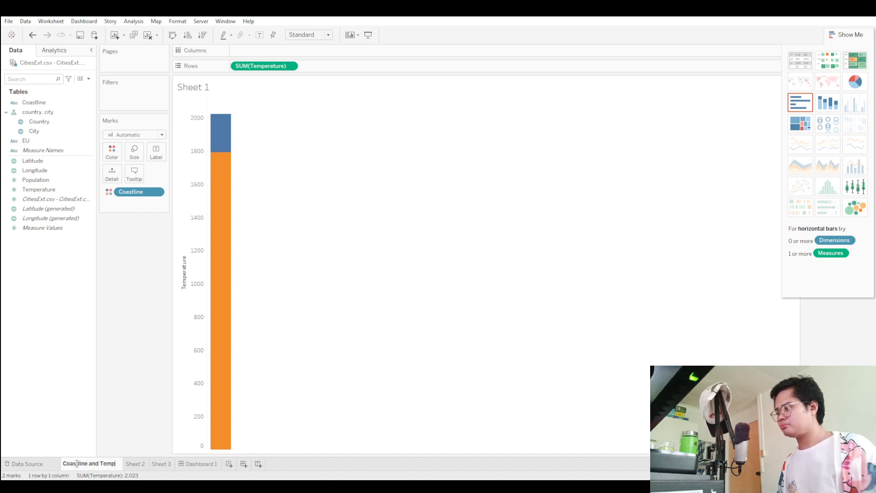
left_click(142, 465)
left_click(194, 465)
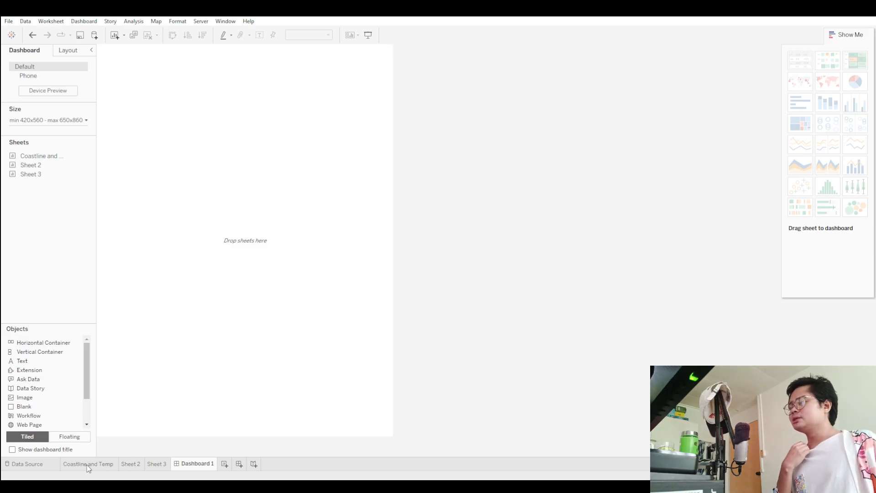
Rename the Sheet 2 worksheet as The Map and Temp.
left_click(131, 463)
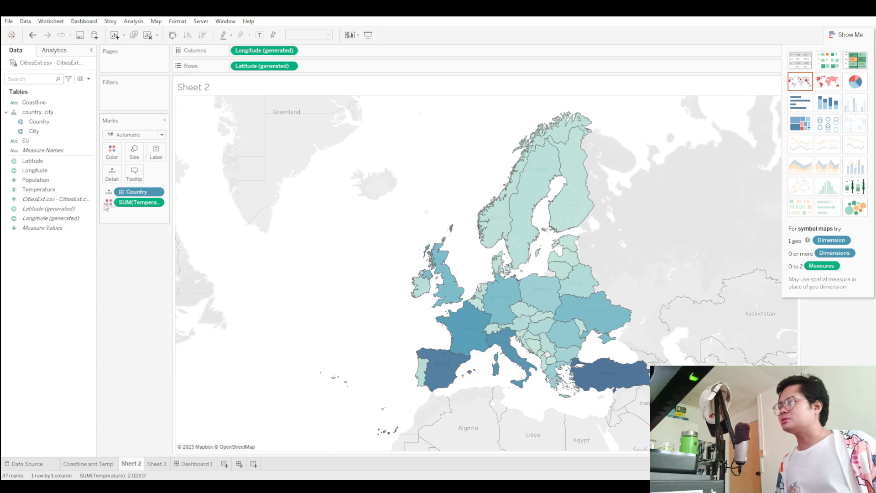
double_click(131, 463)
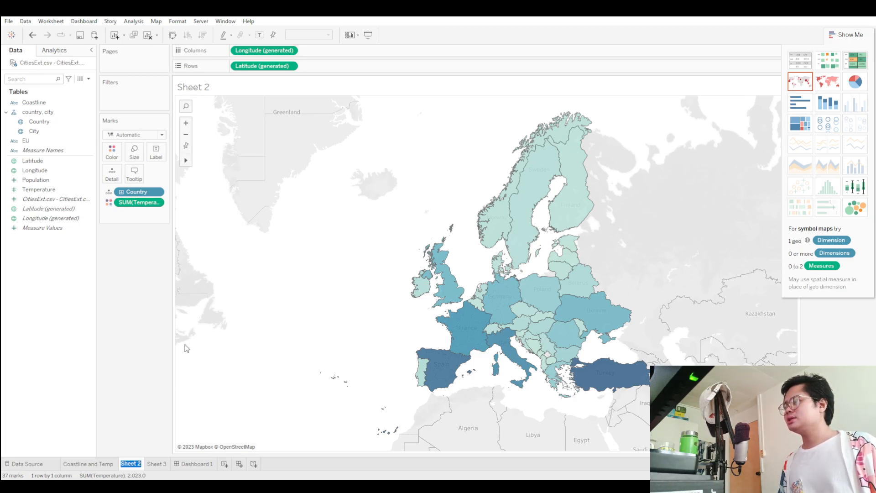
type("The")
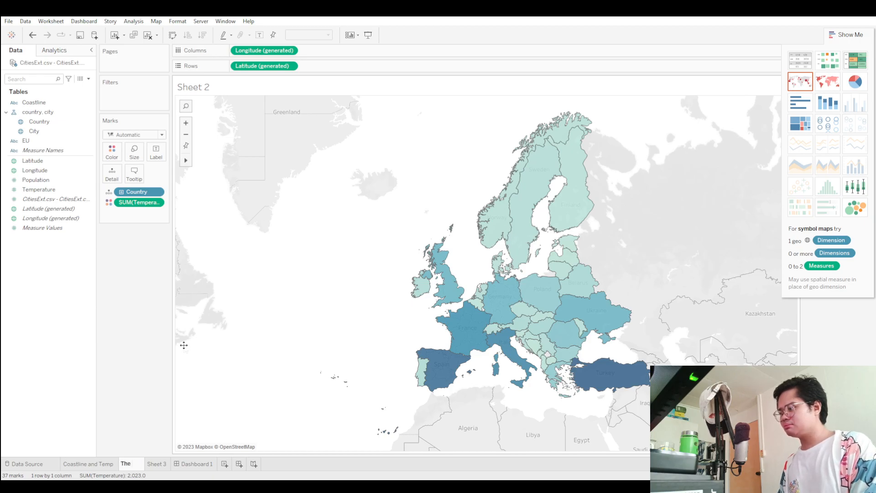
type(" Map and Temprature")
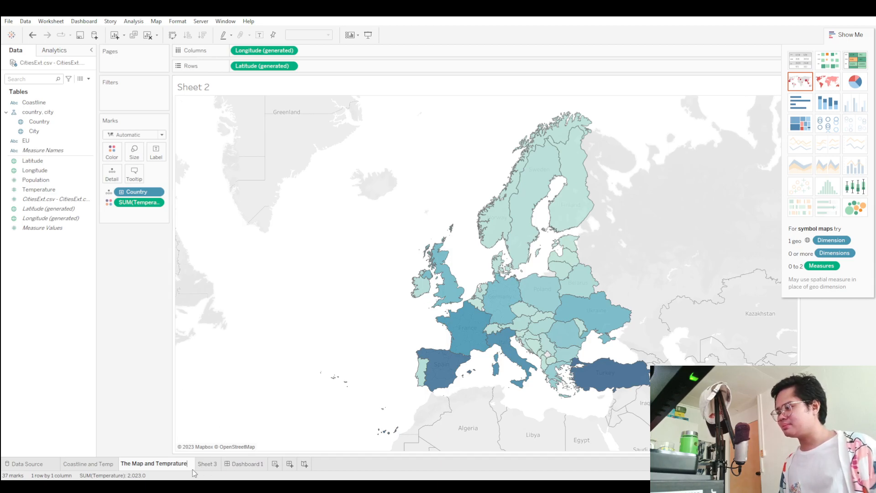
key("BackSpace")
key("BackSpace")
key("BackSpace")
key("BackSpace")
key("BackSpace")
key("BackSpace")
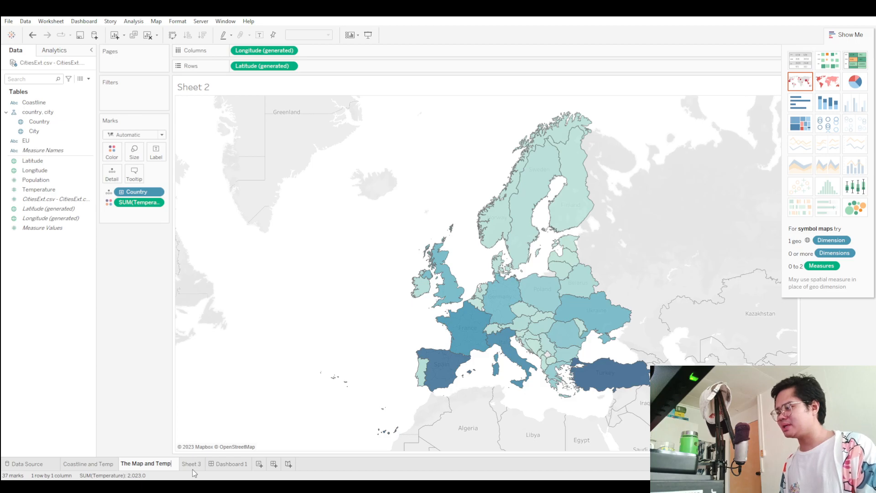
Rename the Sheet 3 worksheet as Cities and Populations.
left_click(194, 471)
mouse_move(433, 317)
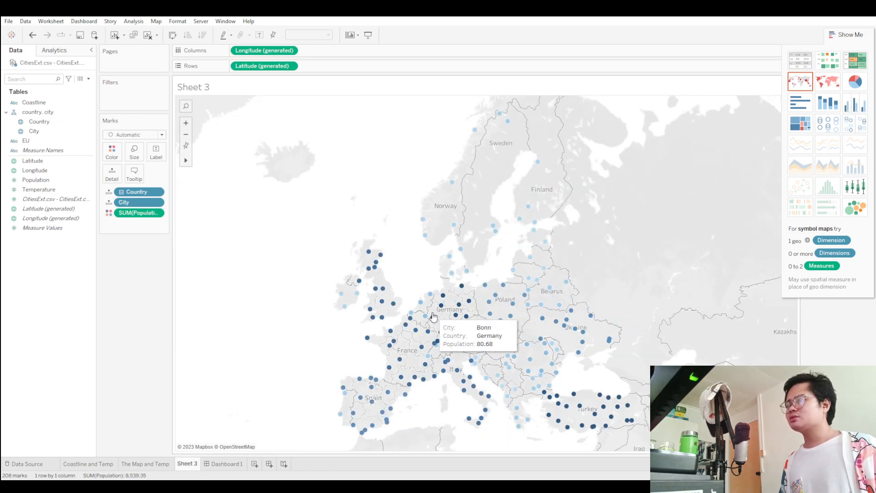
double_click(189, 465)
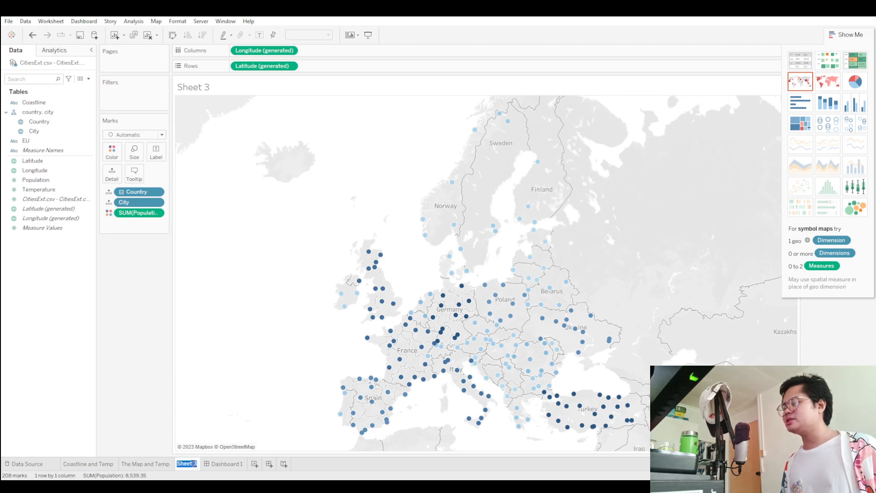
type("Cities and")
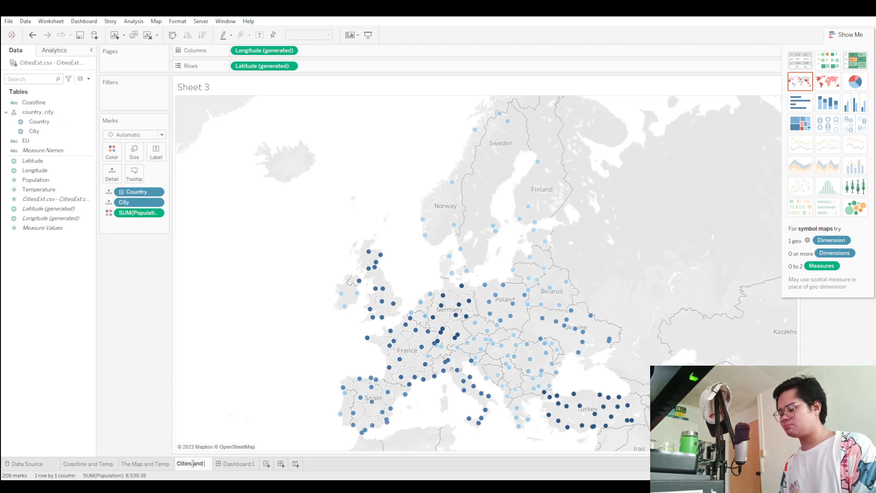
type(" Populations")
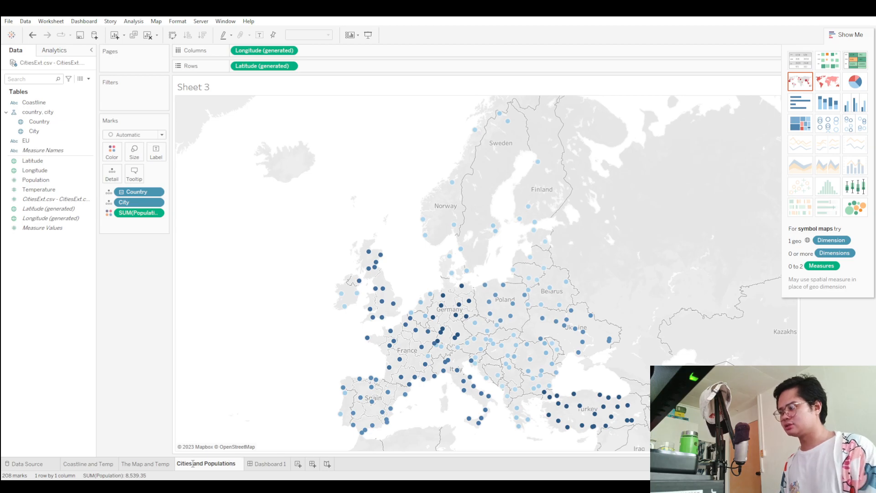
Set Dashboard 1 to floating layout and place the Coastline and Temp sheet on it.
left_click(264, 463)
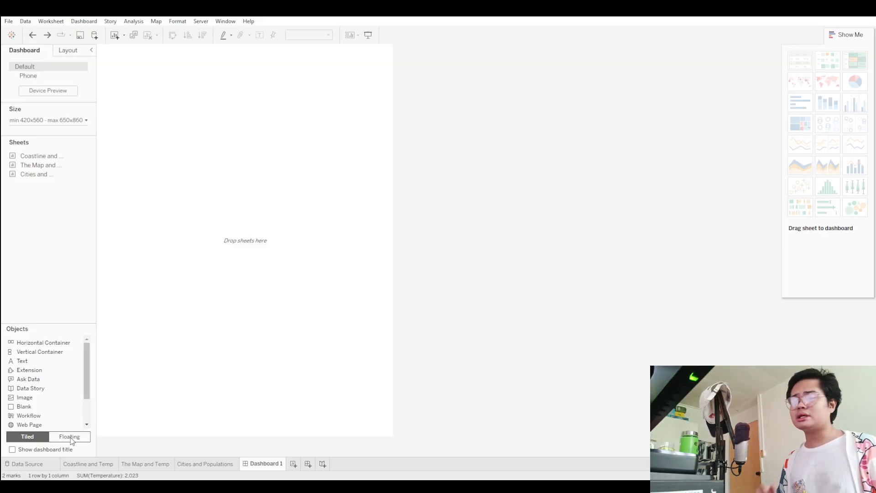
left_click(69, 438)
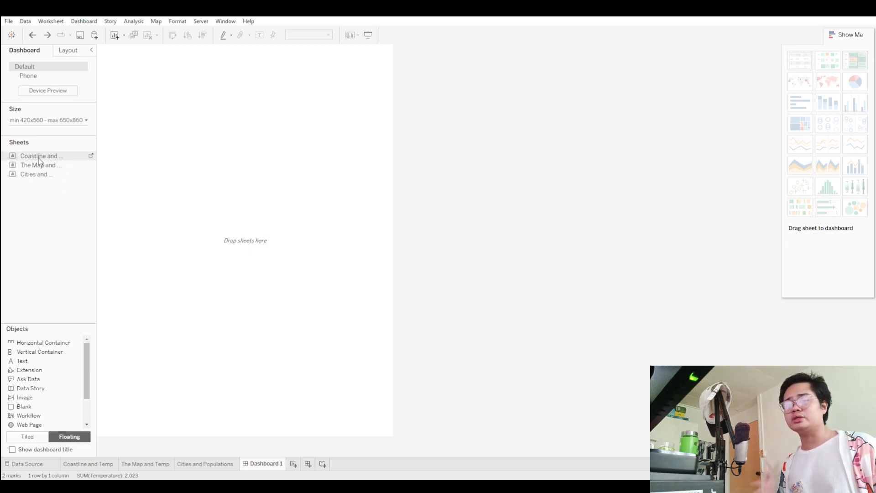
left_click_drag(39, 161, 157, 135)
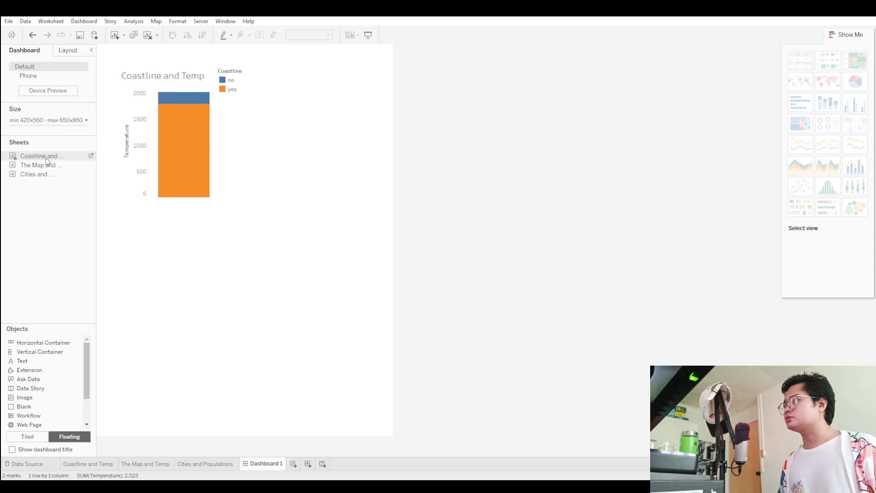
key("ctrl+z")
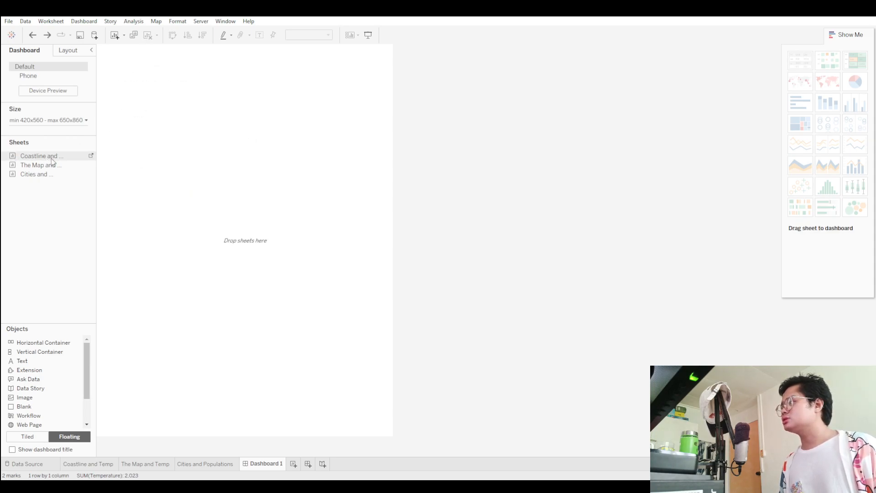
left_click_drag(58, 158, 228, 146)
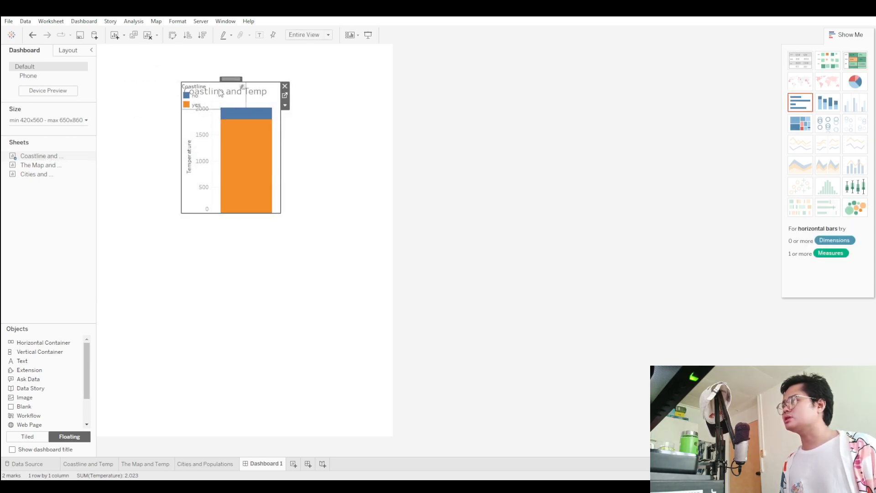
Move the Coastline and Temp chart to the dashboard's upper-left corner, make it taller, and place its Coastline legend beside it.
left_click_drag(210, 79, 342, 179)
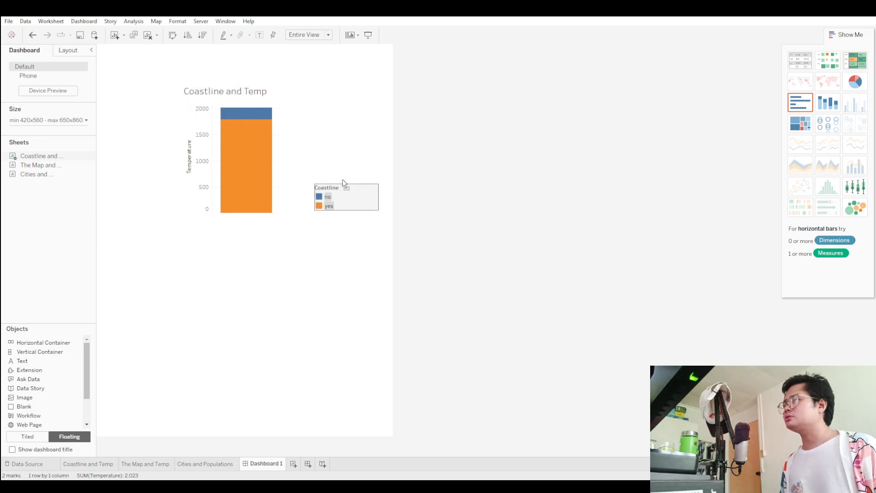
left_click(220, 87)
left_click_drag(233, 78, 148, 49)
left_click_drag(116, 177, 116, 214)
left_click(335, 194)
left_click_drag(322, 182, 206, 52)
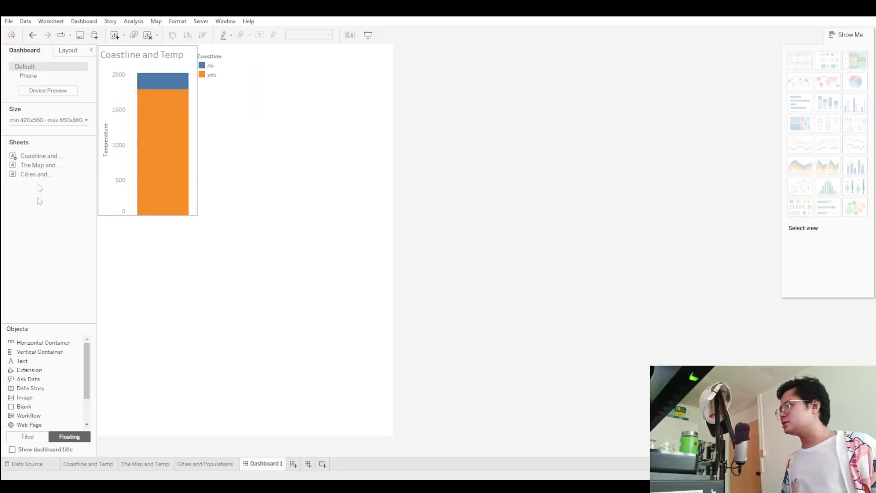
Add The Map and Temp sheet to the dashboard, enlarged and placed below the bar chart, and highlight Turkey on it.
left_click_drag(33, 165, 319, 339)
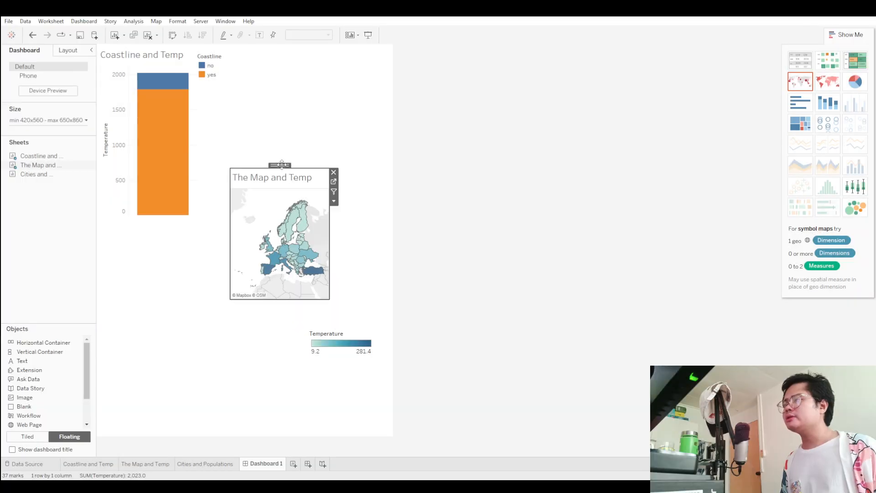
left_click_drag(286, 173, 286, 61)
left_click_drag(331, 180, 386, 280)
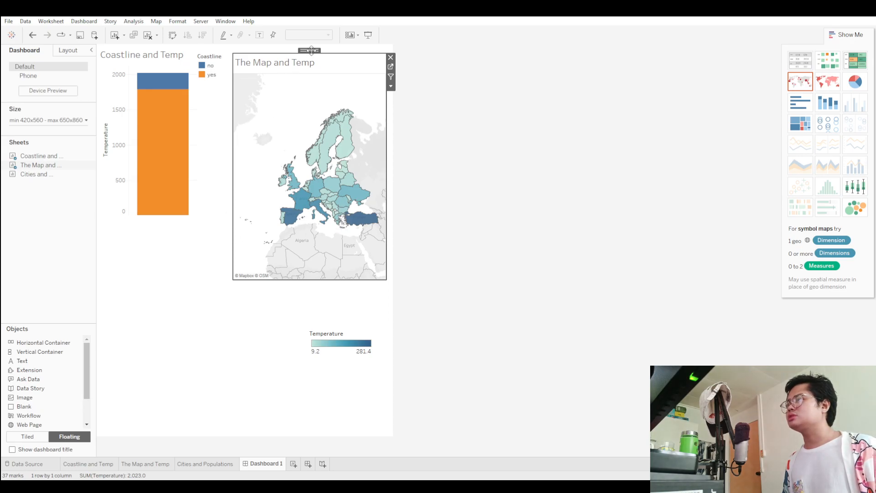
left_click_drag(311, 50, 178, 219)
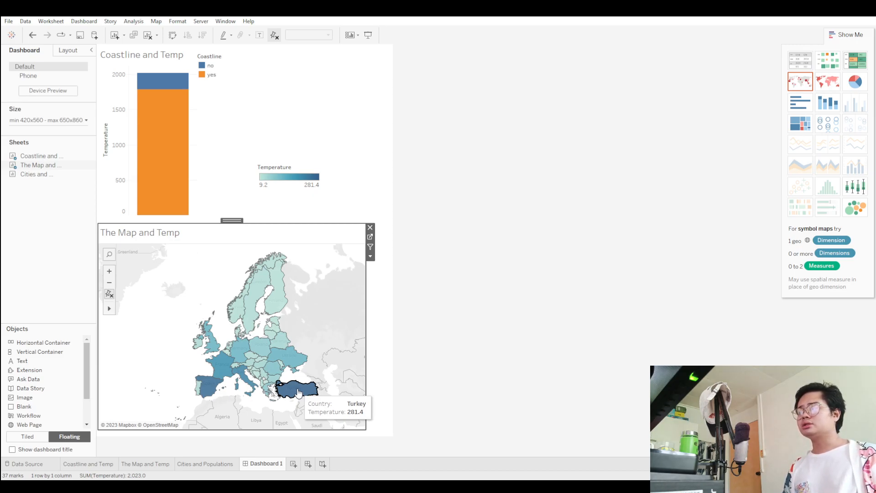
left_click(298, 392)
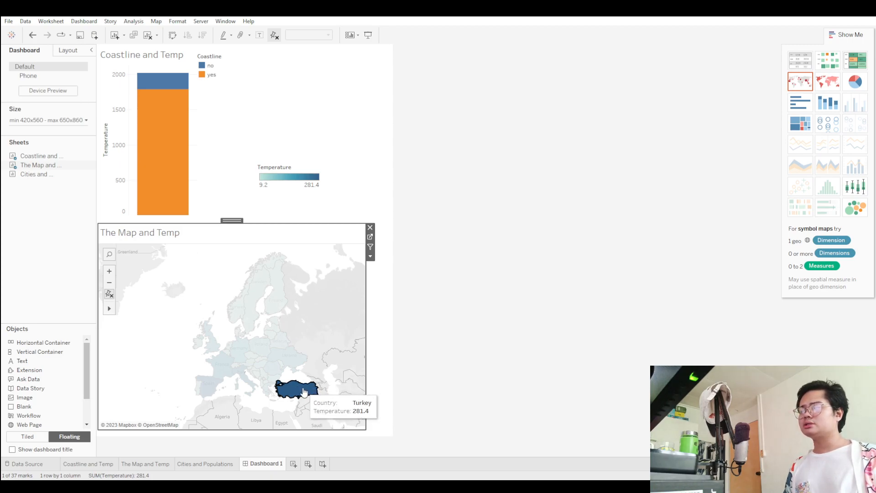
Nudge The Map and Temp sheet down and right, lower its upper edge, and place the Temperature legend over the map.
mouse_move(303, 391)
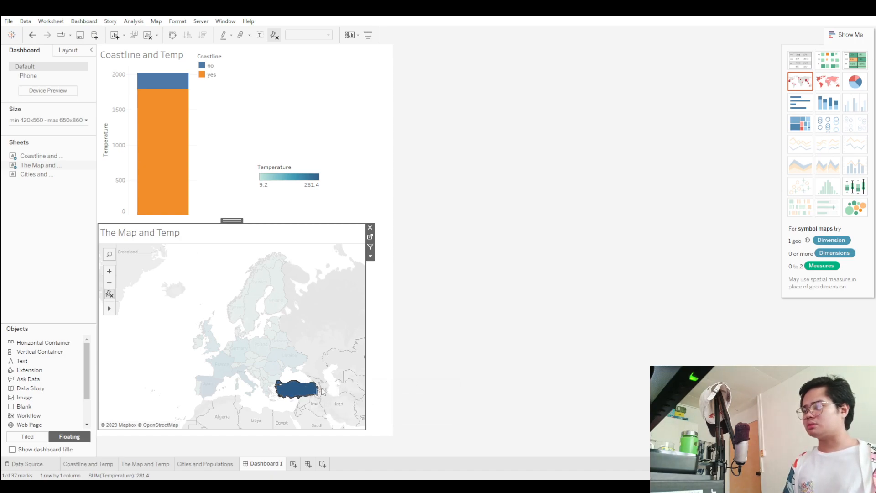
left_click_drag(230, 220, 236, 224)
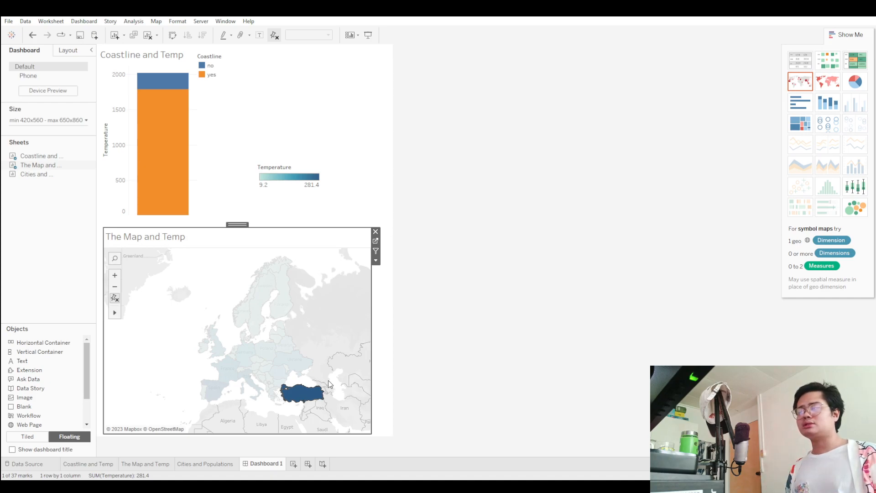
mouse_move(299, 399)
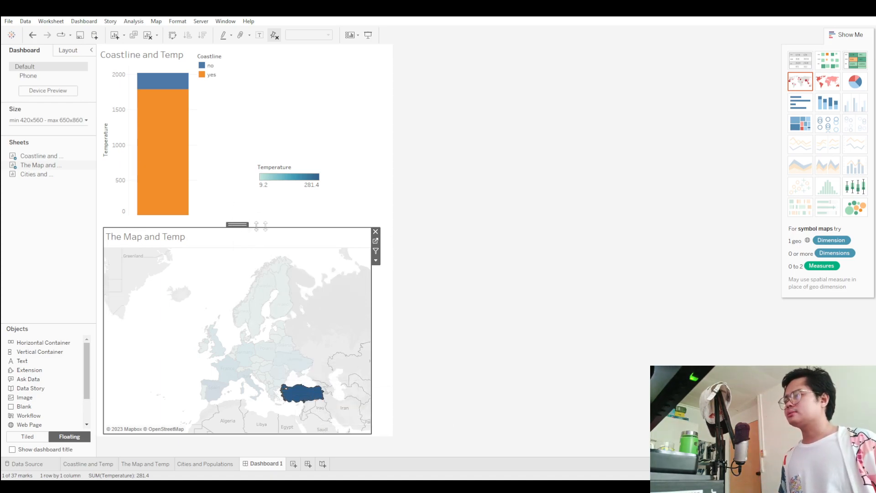
left_click_drag(264, 226, 265, 233)
left_click(283, 196)
left_click_drag(290, 159, 162, 333)
left_click(333, 185)
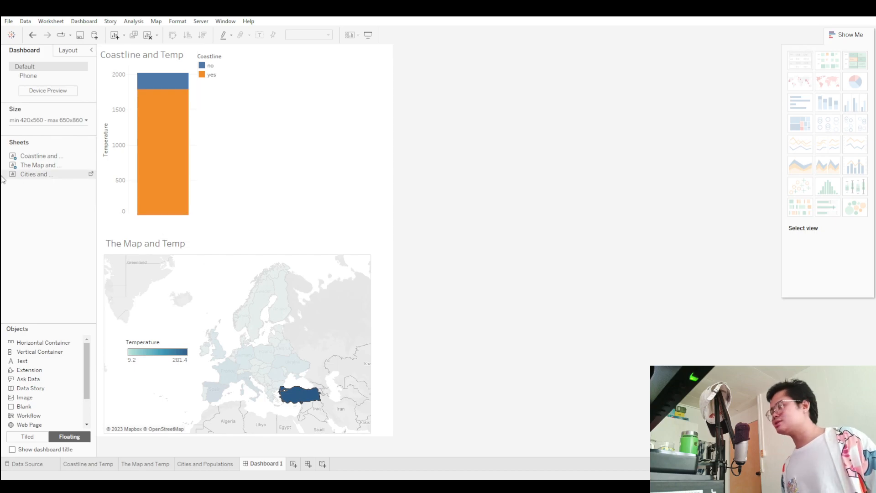
Add the Cities and Populations sheet, enlarged, beside the bar chart above the country map, and place its Population legend over it.
left_click_drag(38, 177, 314, 91)
left_click(223, 132)
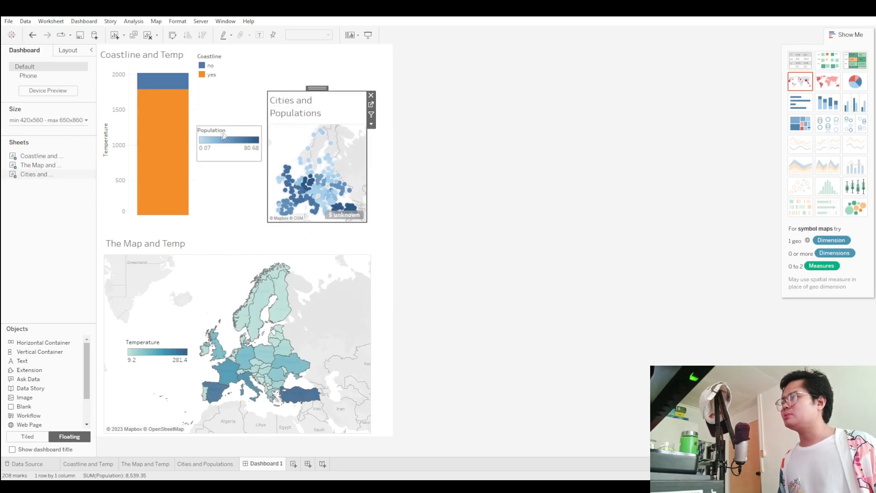
left_click_drag(225, 125, 193, 168)
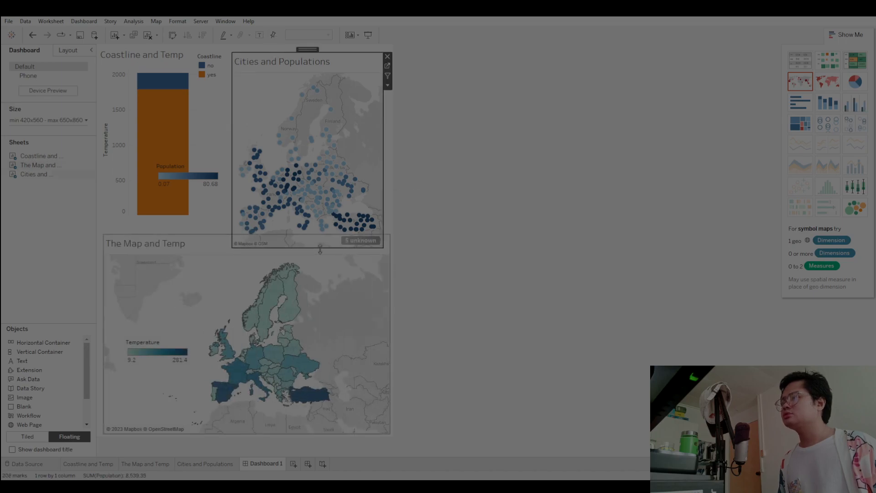
left_click(211, 167)
left_click_drag(211, 168, 296, 75)
left_click(501, 107)
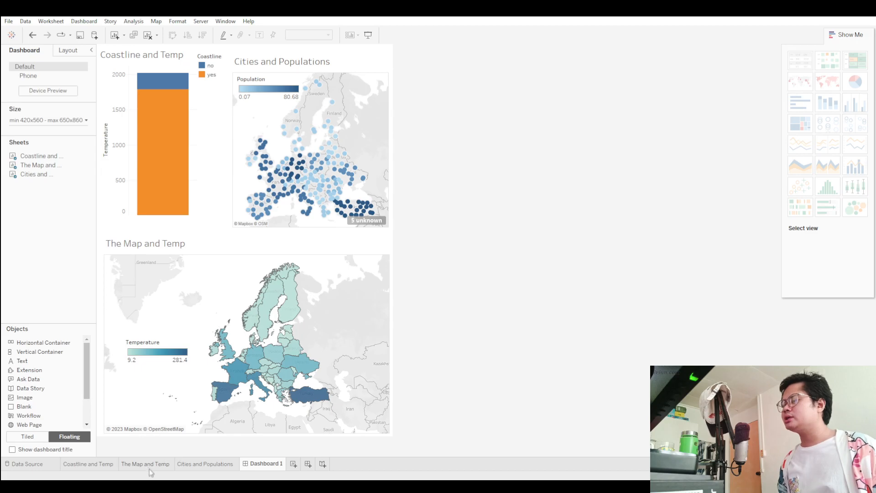
Convert the Cities and Populations worksheet to a pie chart and remove all its fields, leaving an empty pie view.
left_click(200, 464)
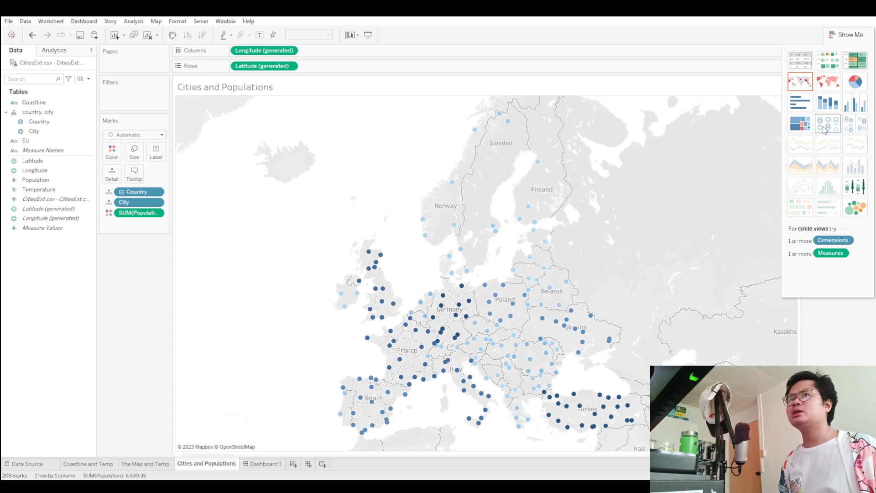
left_click(859, 86)
left_click_drag(138, 192, 229, 140)
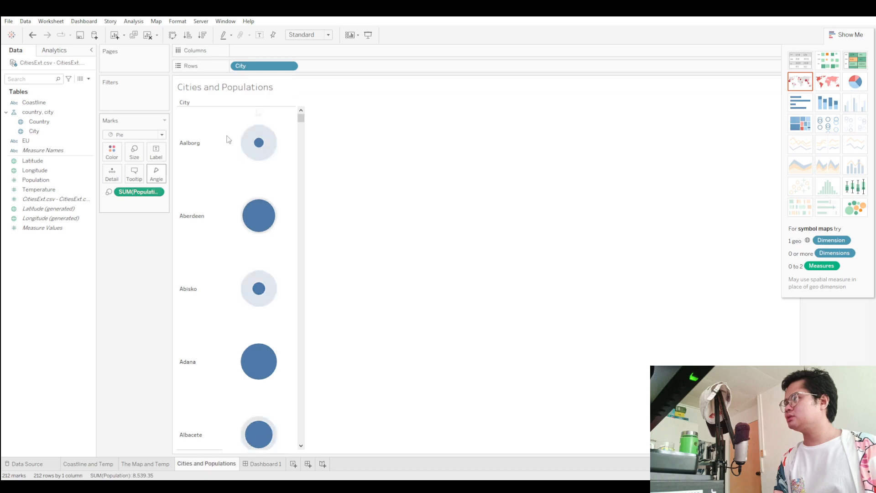
left_click_drag(272, 67, 219, 132)
Add City and Population to the marks and turn the view into one pie chart, colored by City with Population as angle and size.
left_click_drag(37, 132, 264, 54)
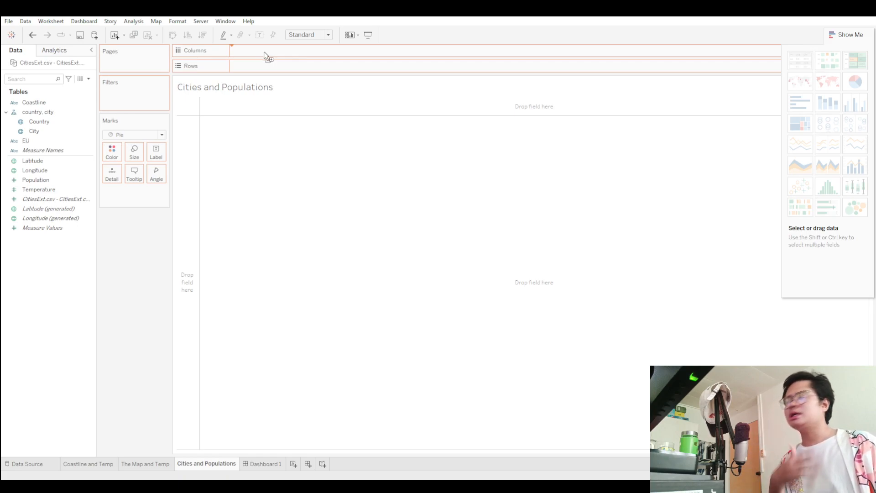
left_click_drag(264, 52, 135, 158)
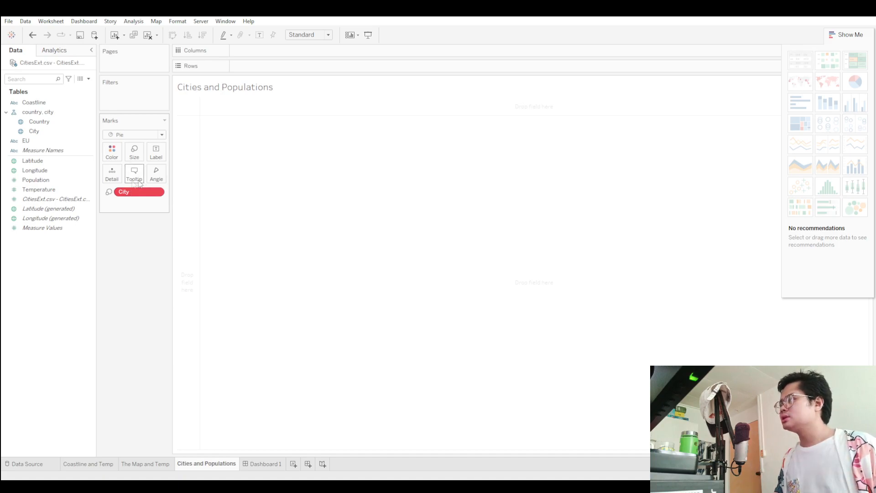
left_click_drag(121, 194, 160, 154)
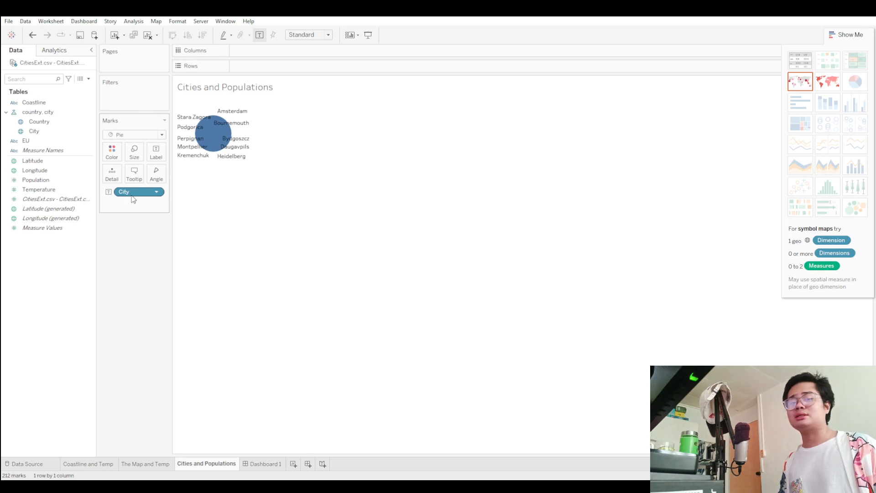
mouse_move(198, 137)
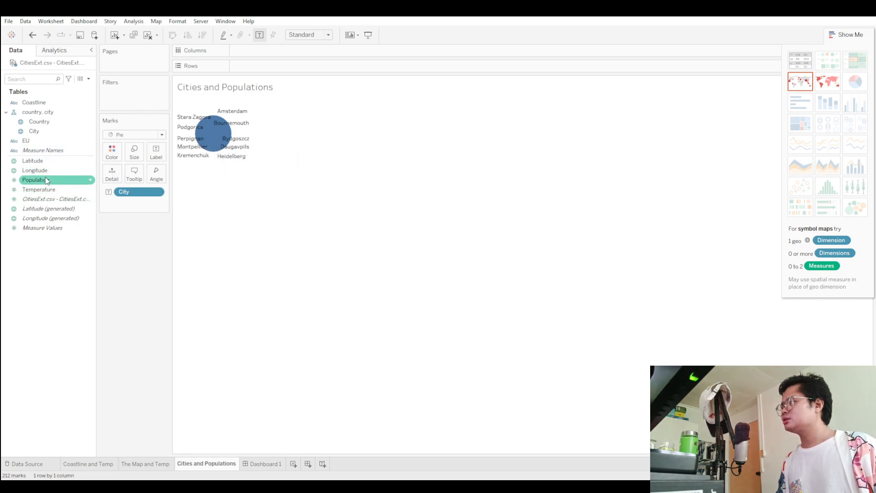
left_click_drag(46, 180, 134, 158)
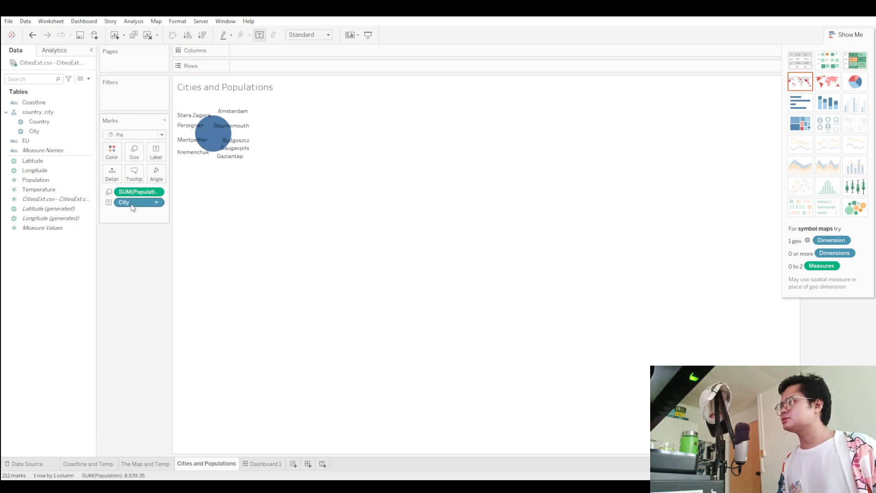
left_click(855, 81)
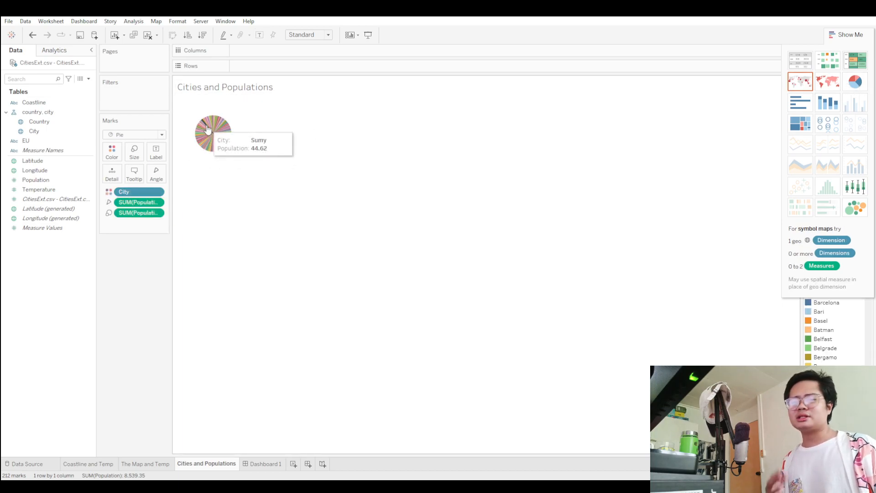
Review the CitiesExt.csv data source and browse the City legend of the pie chart on Dashboard 1.
left_click(41, 463)
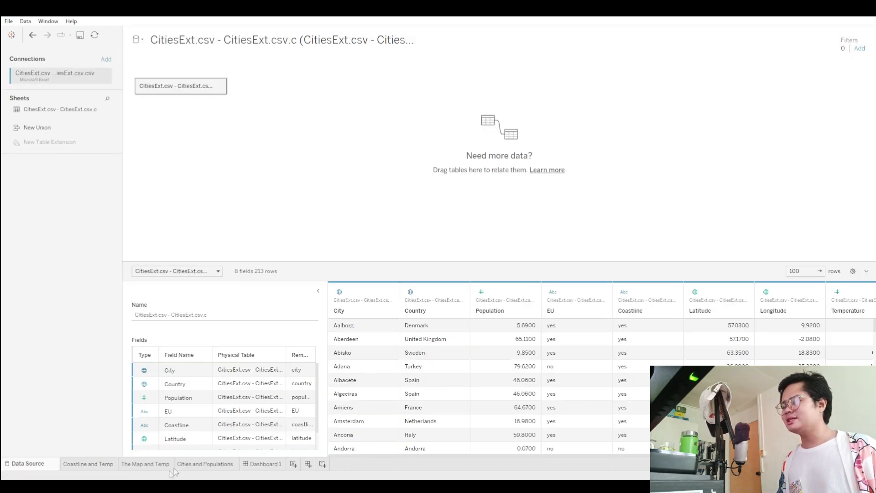
left_click(255, 464)
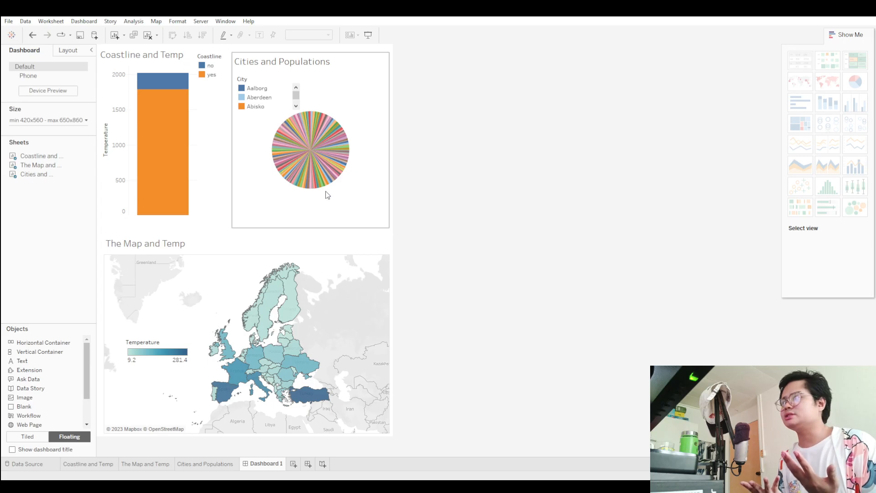
left_click(285, 96)
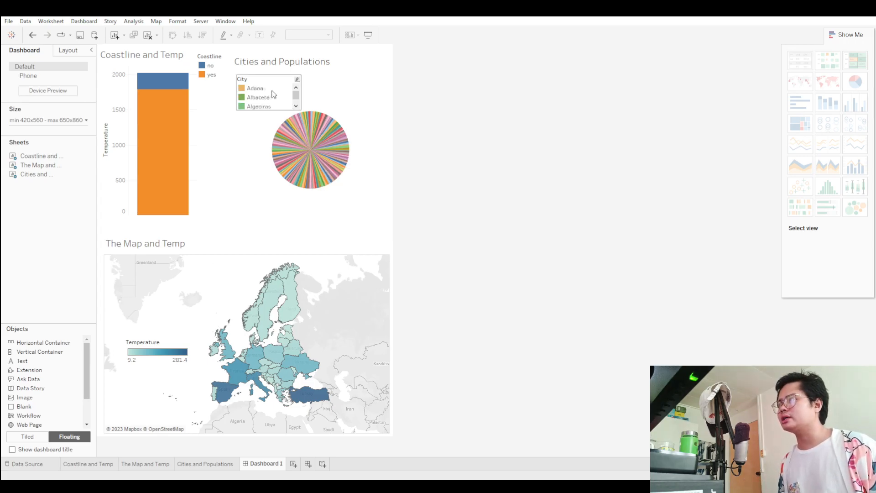
scroll(272, 96, "down", 20)
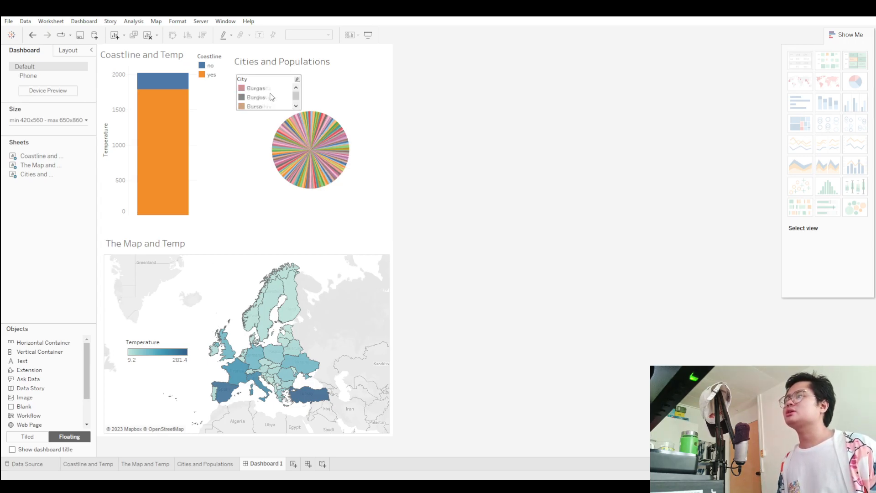
scroll(269, 103, "down", 10)
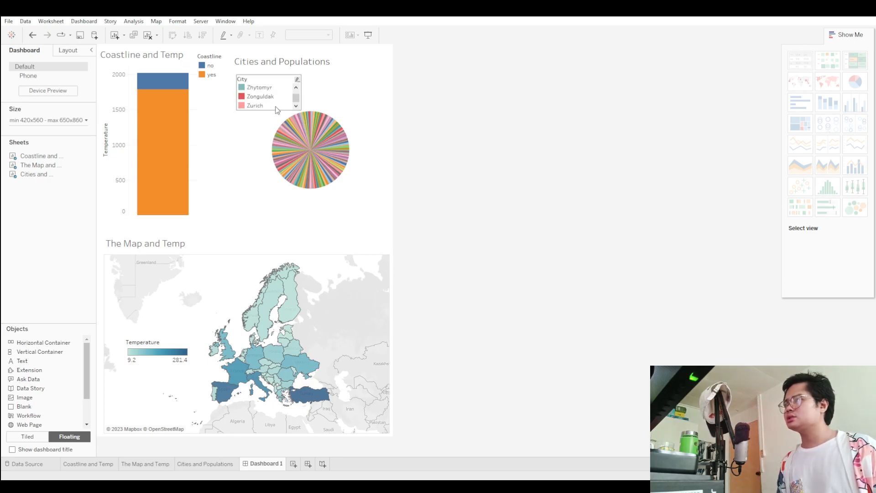
left_click_drag(296, 98, 296, 88)
scroll(267, 100, "down", 5)
scroll(267, 99, "down", 5)
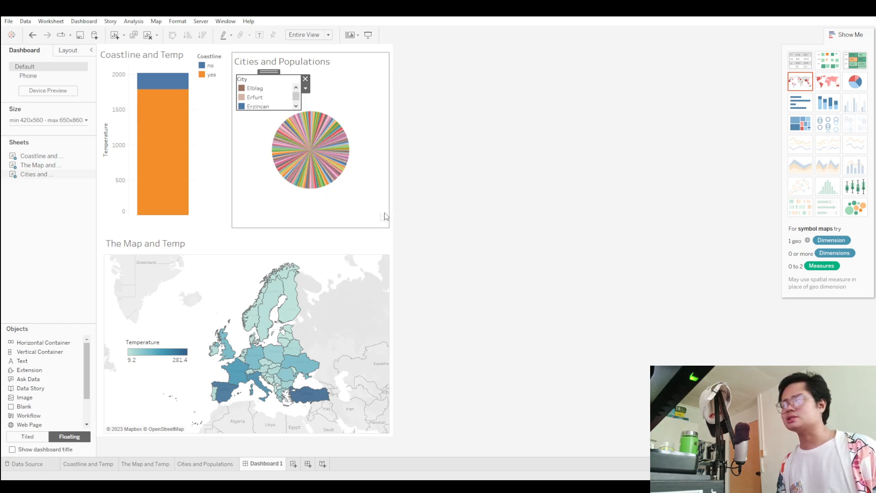
Extend the Cities and Populations sheet downward on Dashboard 1 and enlarge the pie on its own worksheet.
left_click(372, 218)
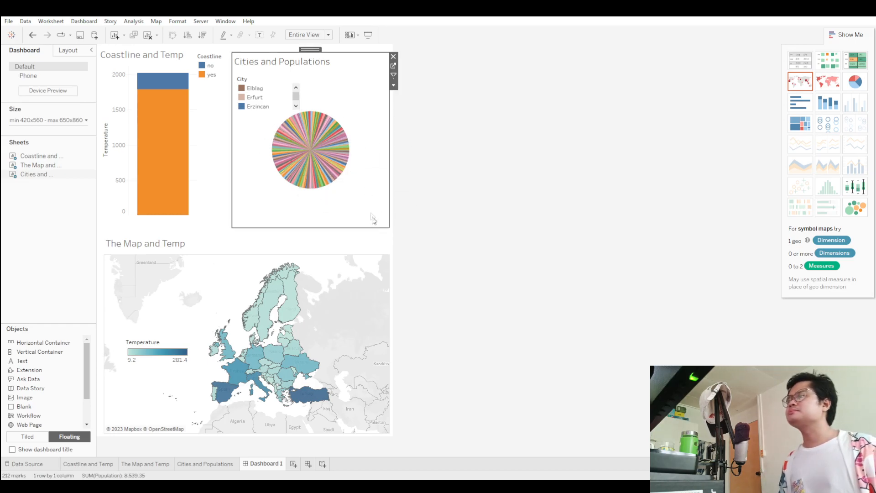
left_click_drag(307, 227, 307, 244)
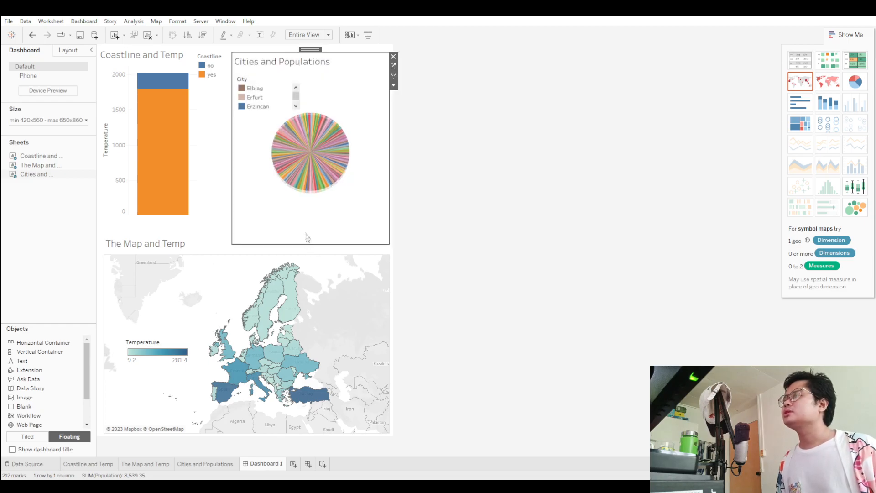
left_click(204, 463)
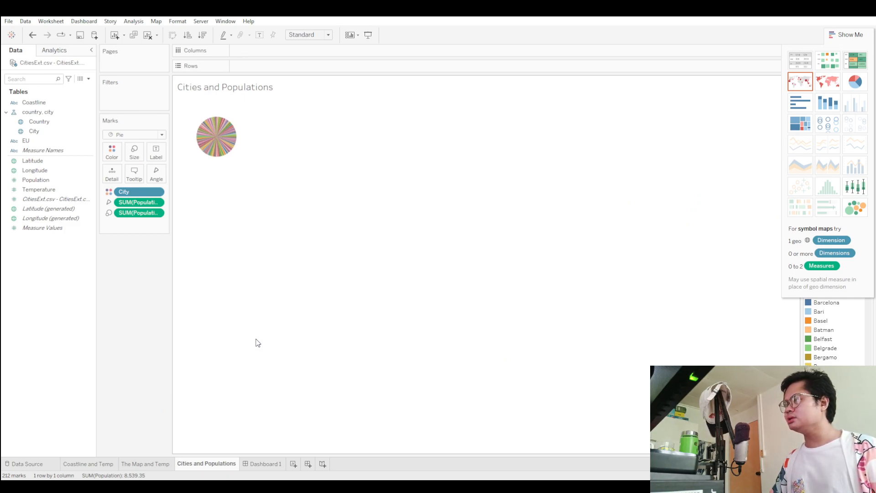
left_click(256, 464)
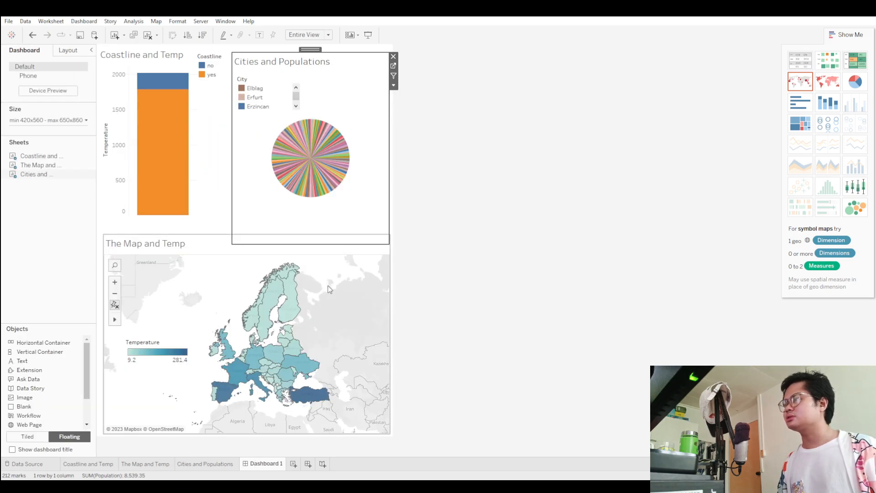
left_click(222, 463)
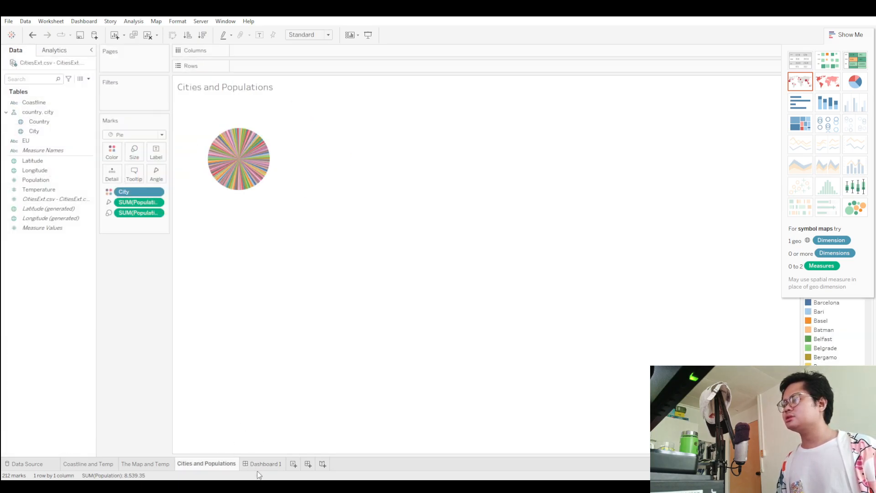
key("ctrl+shift+b")
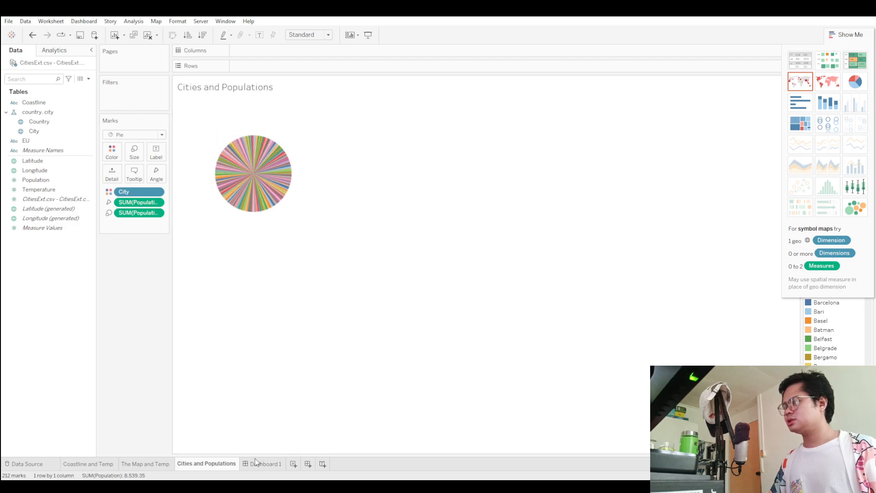
left_click(264, 463)
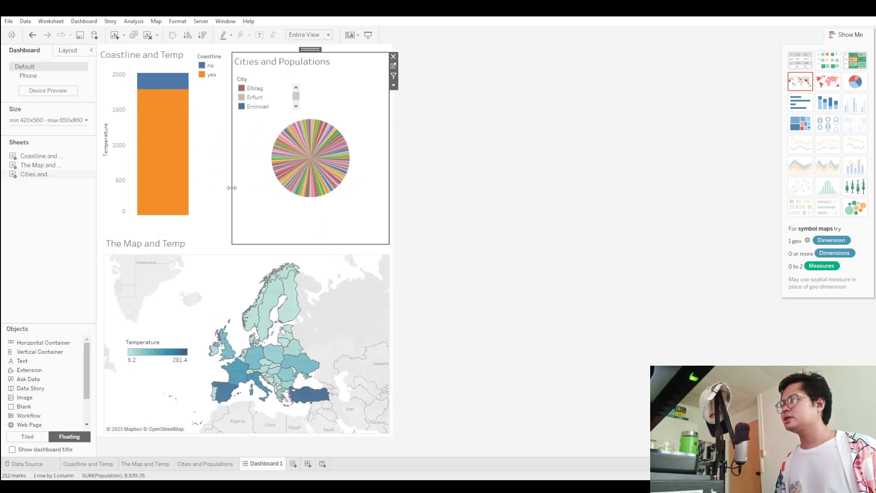
Widen the Cities and Populations sheet toward the Coastline legend without covering it, and raise its upper edge slightly.
left_click_drag(231, 187, 216, 191)
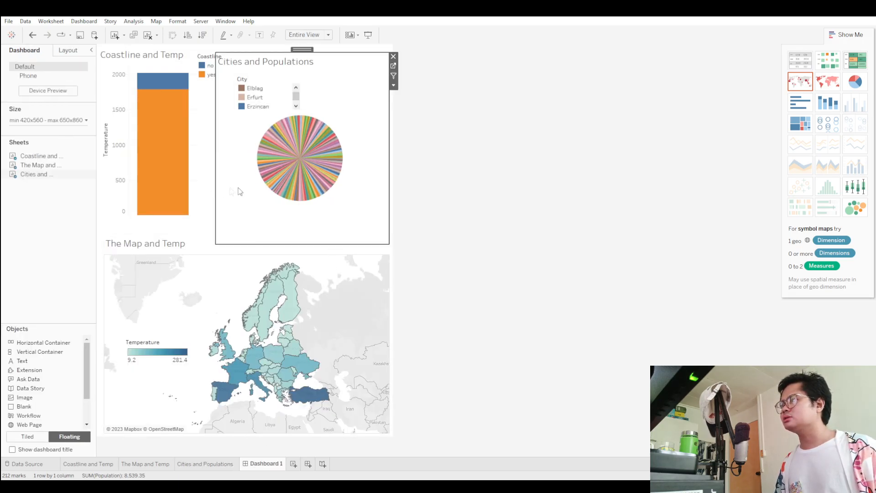
left_click(445, 160)
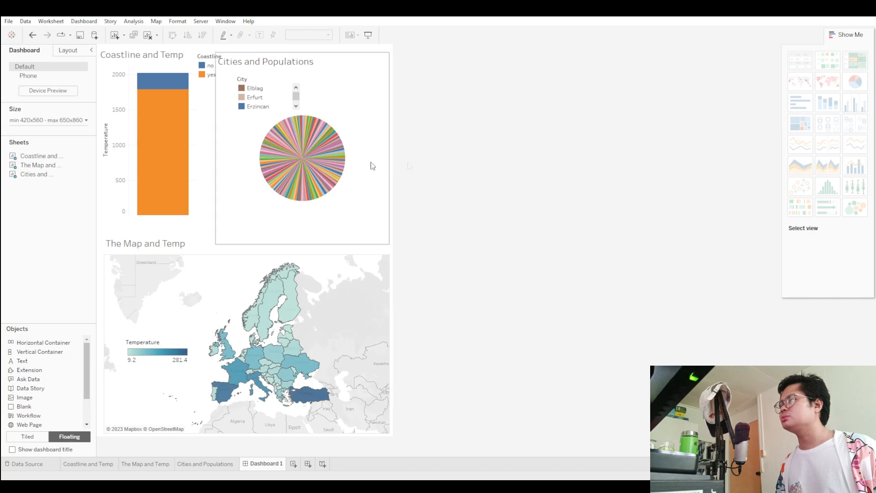
left_click(227, 160)
left_click_drag(216, 160, 227, 161)
left_click_drag(325, 53, 325, 47)
left_click(205, 221)
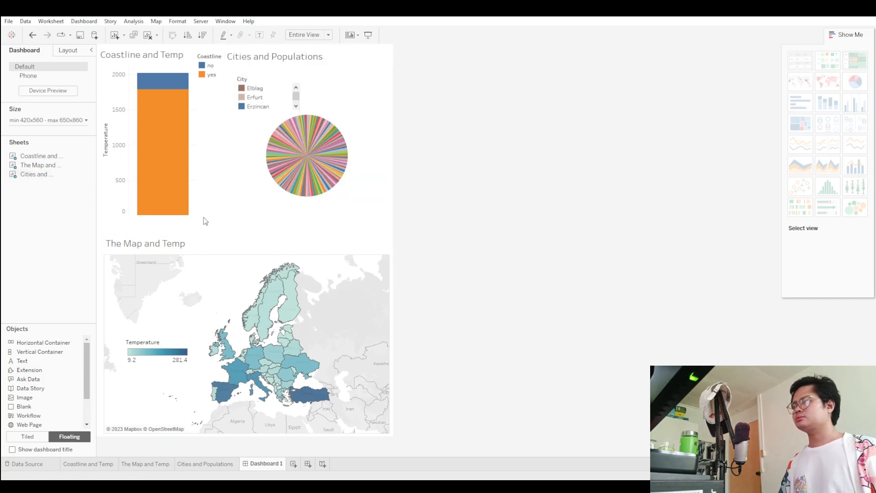
Extend the Coastline and Temp chart down to just above the map, keep it clear of its legend, and clear the bar selection.
left_click(174, 162)
left_click_drag(201, 202, 195, 229)
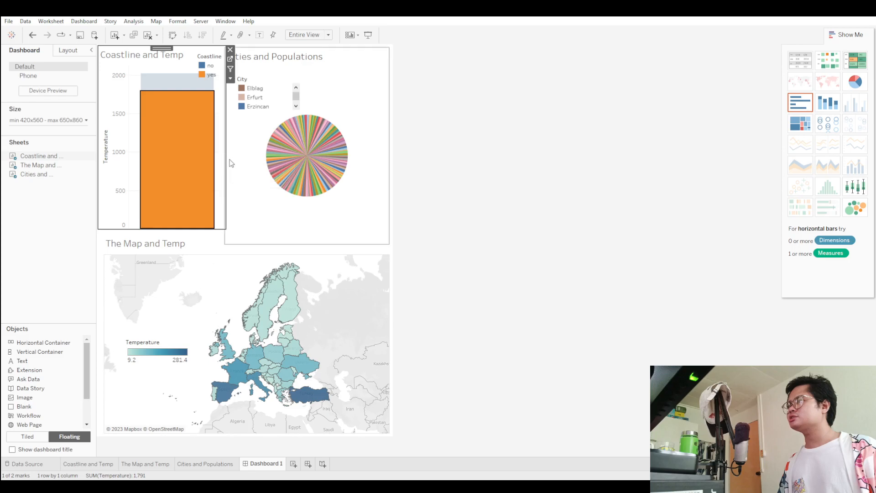
left_click_drag(225, 182, 197, 186)
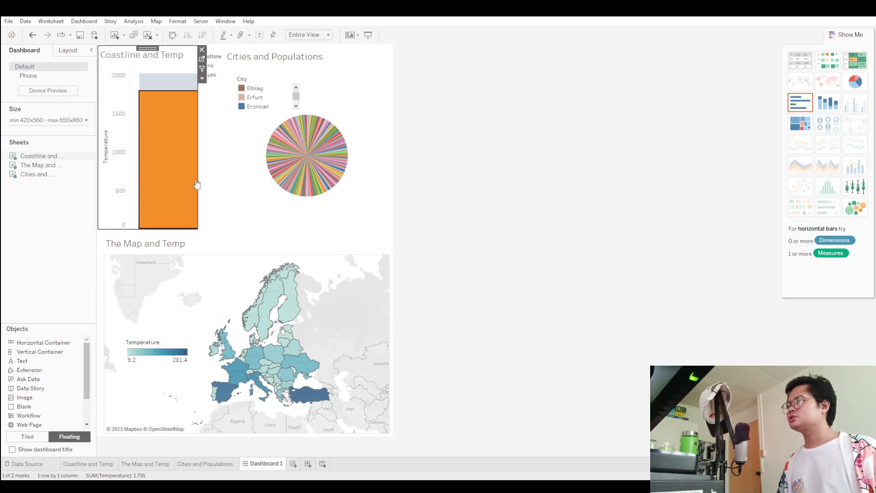
left_click(162, 122)
Highlight Turkey on the dashboard's country map.
mouse_move(308, 401)
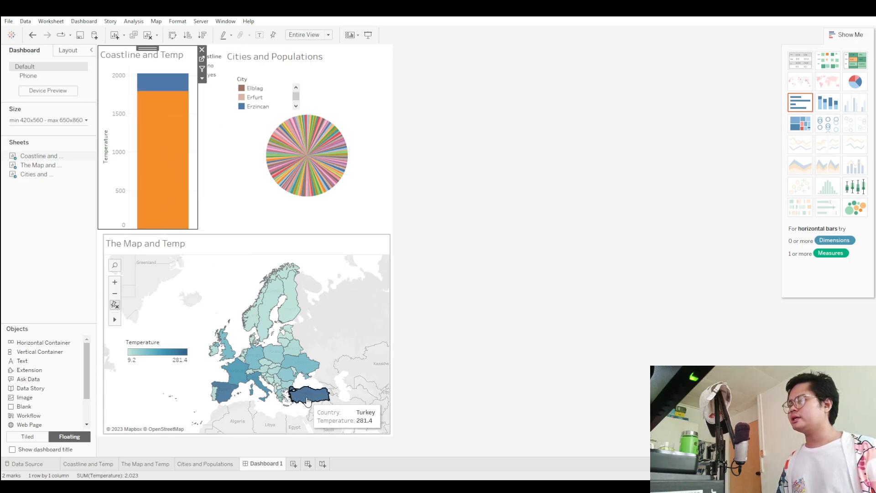
left_click(308, 400)
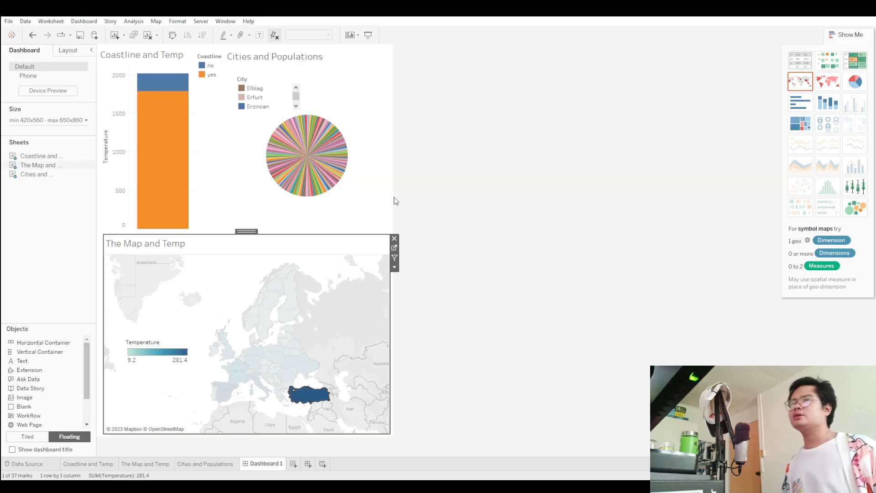
mouse_move(282, 314)
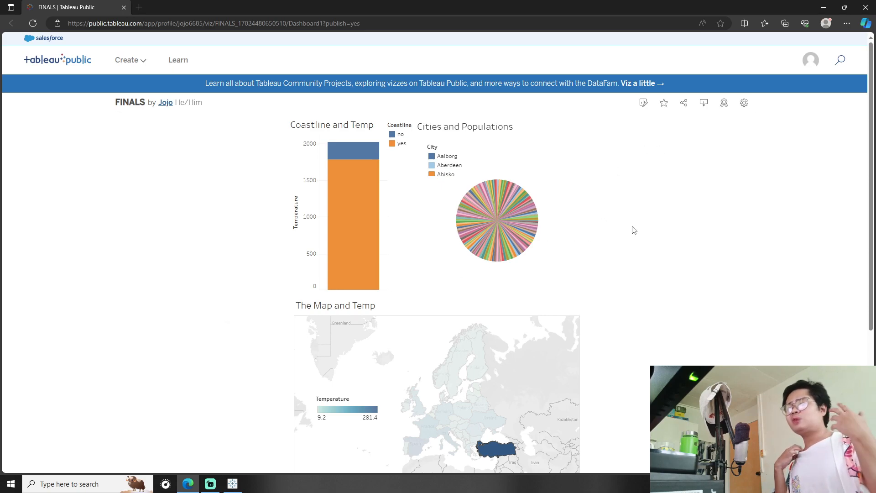
Open the sharing options of the published FINALS dashboard on Tableau Public in the browser.
left_click(684, 107)
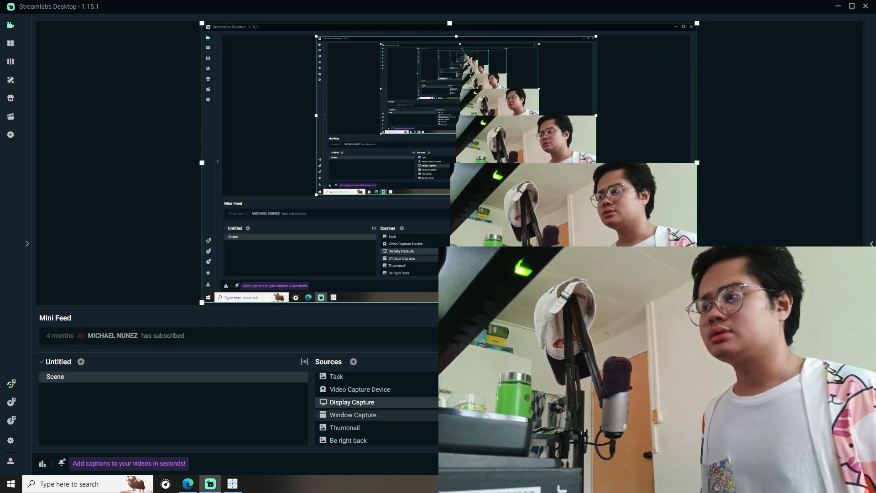
left_click(567, 402)
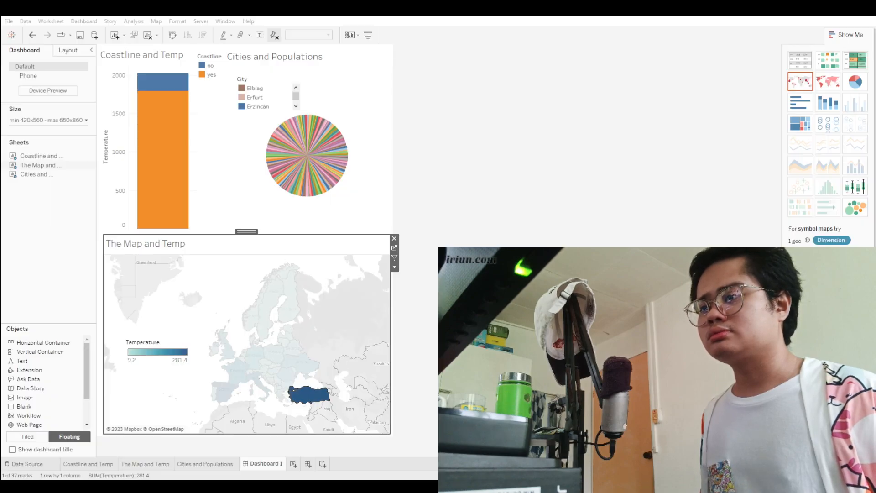